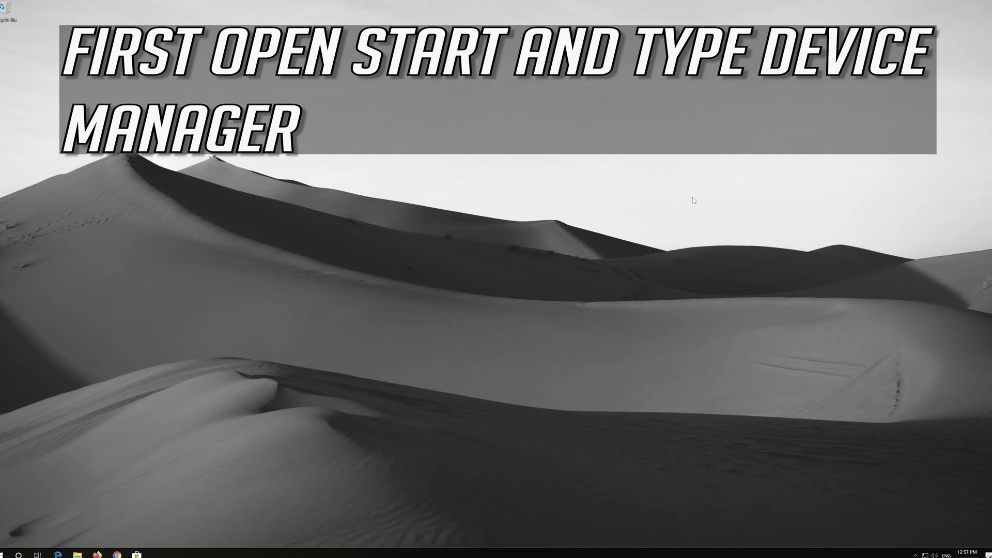
Open Device Manager and move its window to the middle of the desktop.
key("super")
type("device manager")
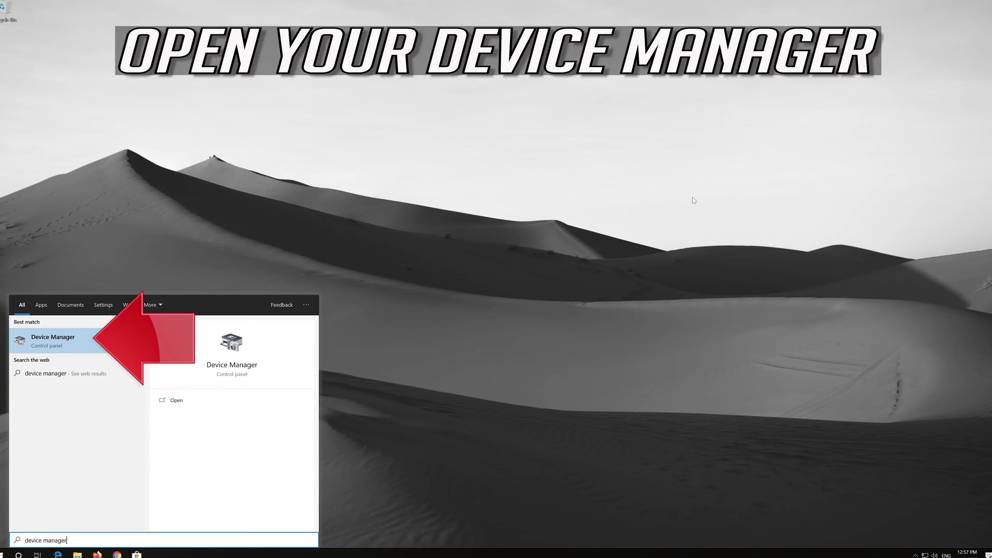
left_click(93, 339)
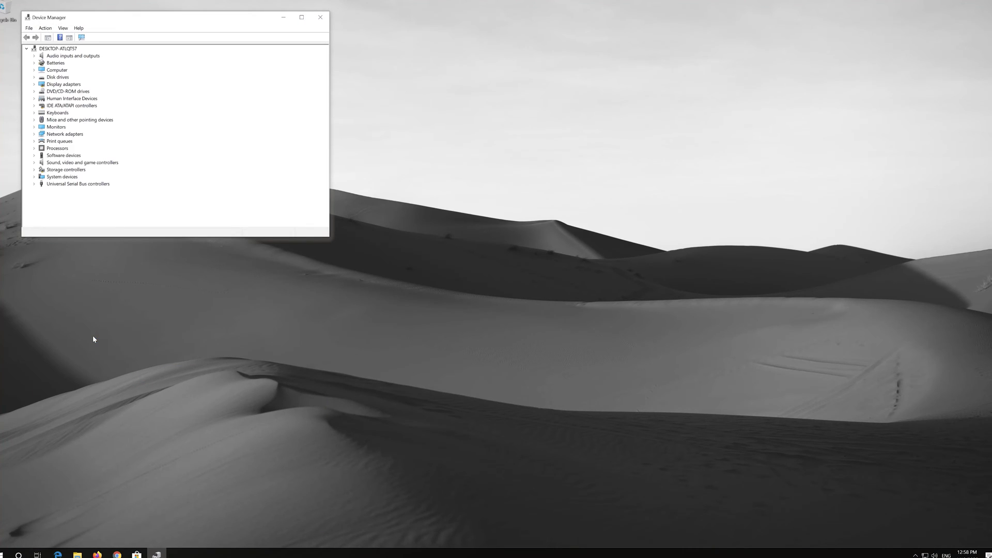
left_click_drag(200, 22, 463, 180)
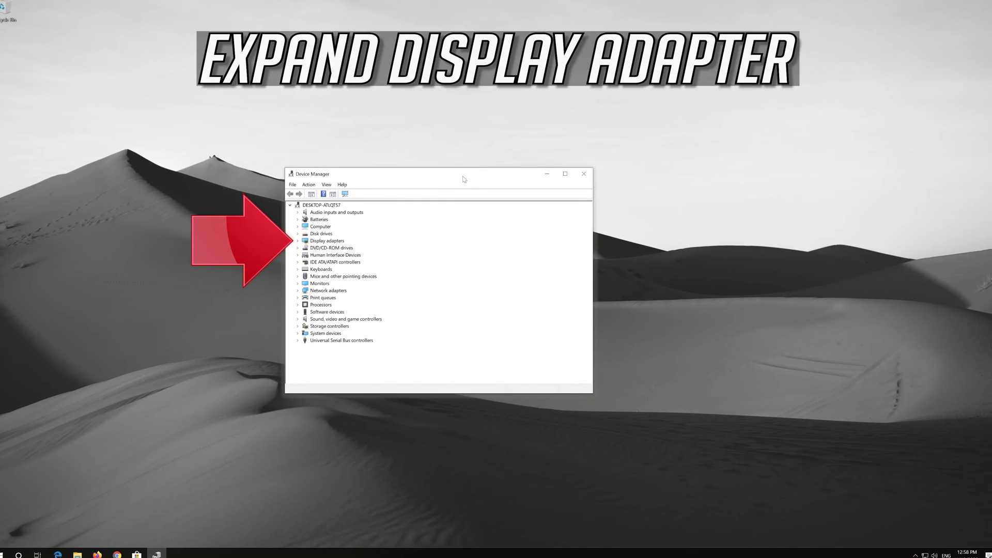
Run an automatic driver update search for the VirtualBox Graphics Adapter under Display adapters from its driver properties.
left_click(298, 241)
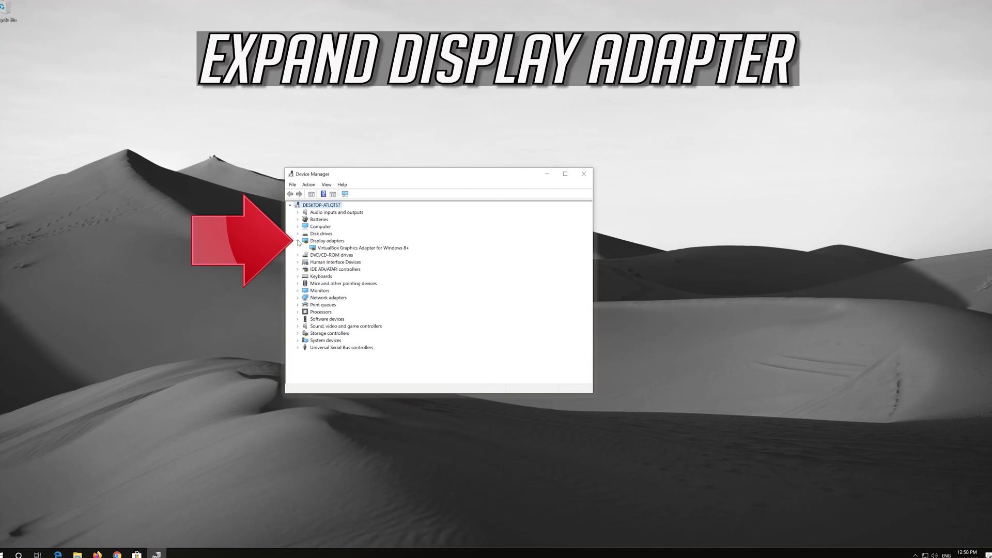
right_click(331, 249)
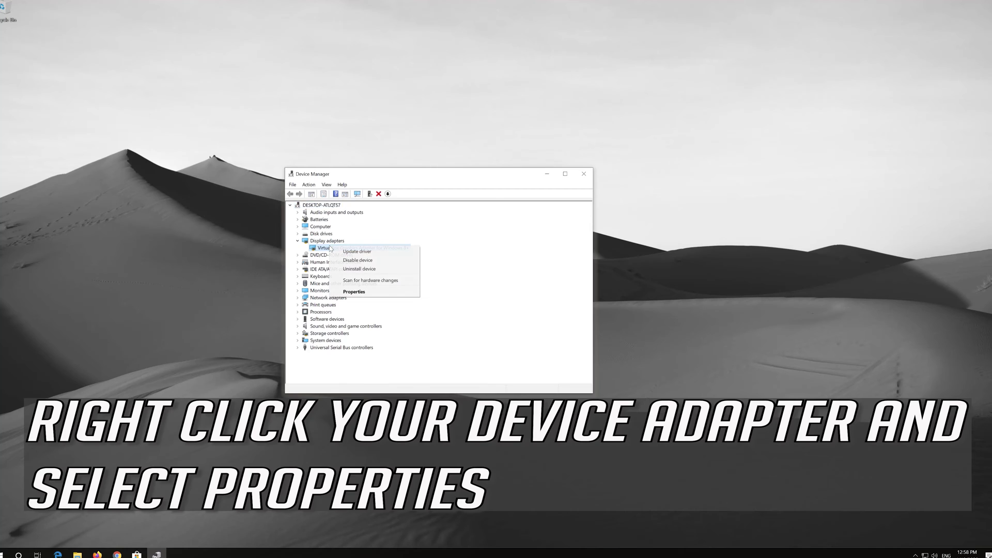
left_click(363, 292)
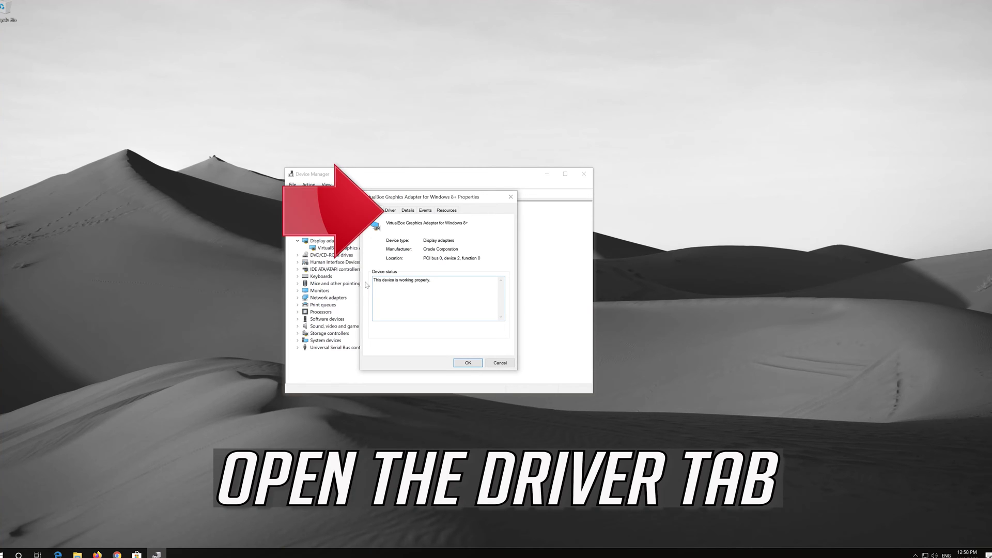
left_click(392, 209)
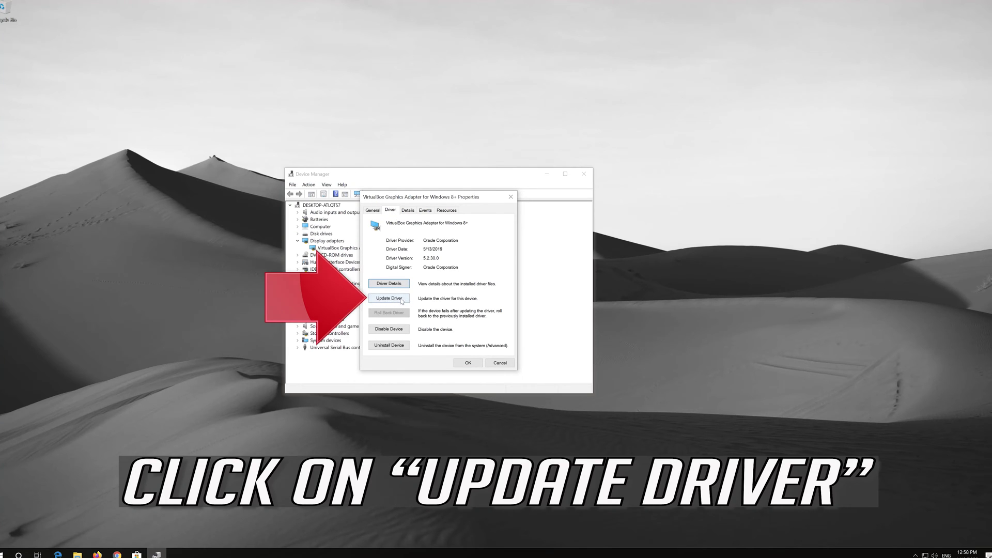
left_click(389, 299)
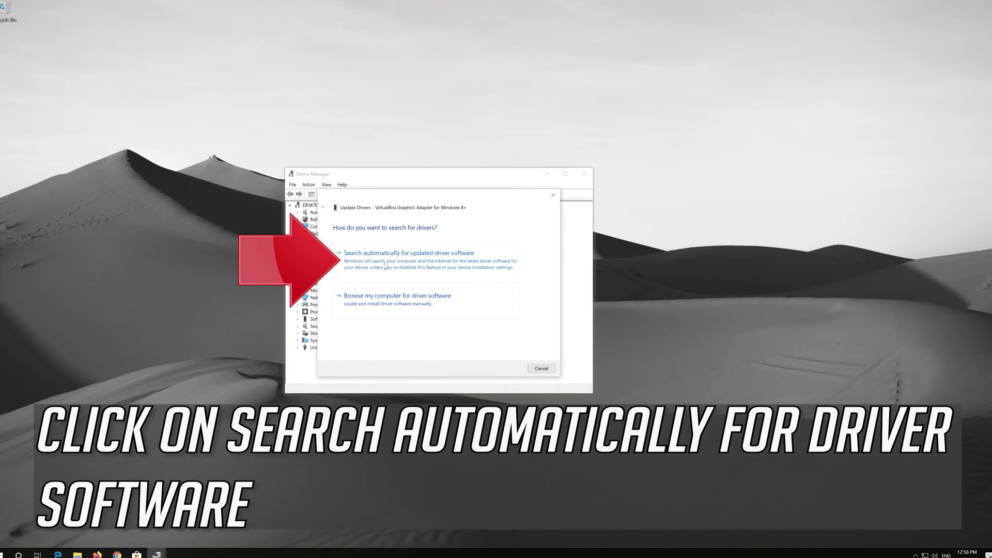
left_click(429, 274)
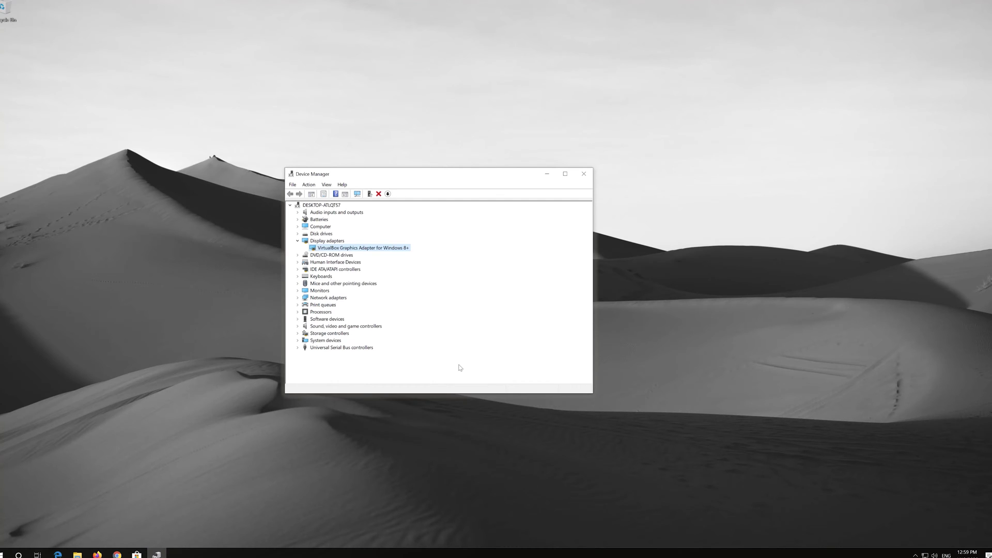
Run an automatic driver update search for the Intel(R) PRO/1000 MT Desktop Adapter under Network adapters from its driver properties.
left_click(298, 298)
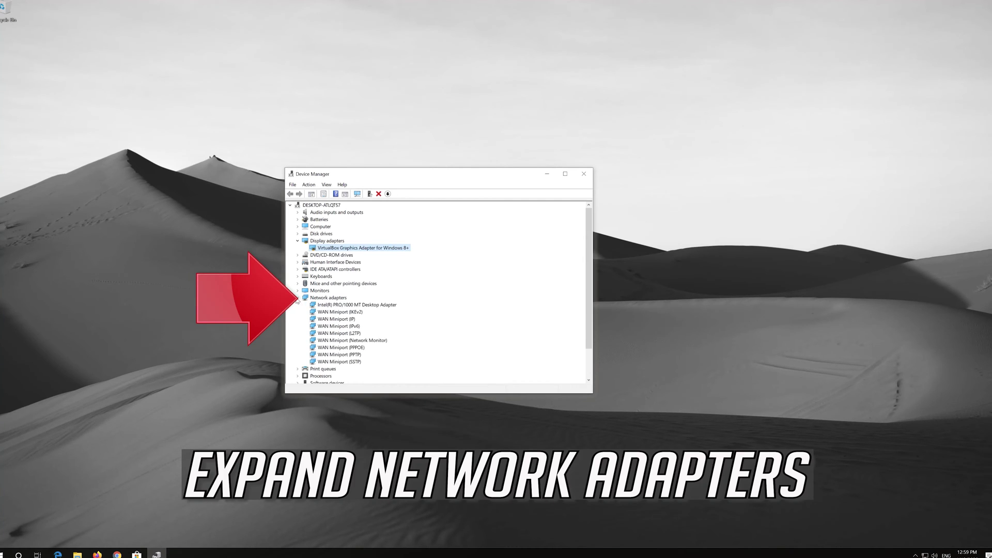
left_click(389, 305)
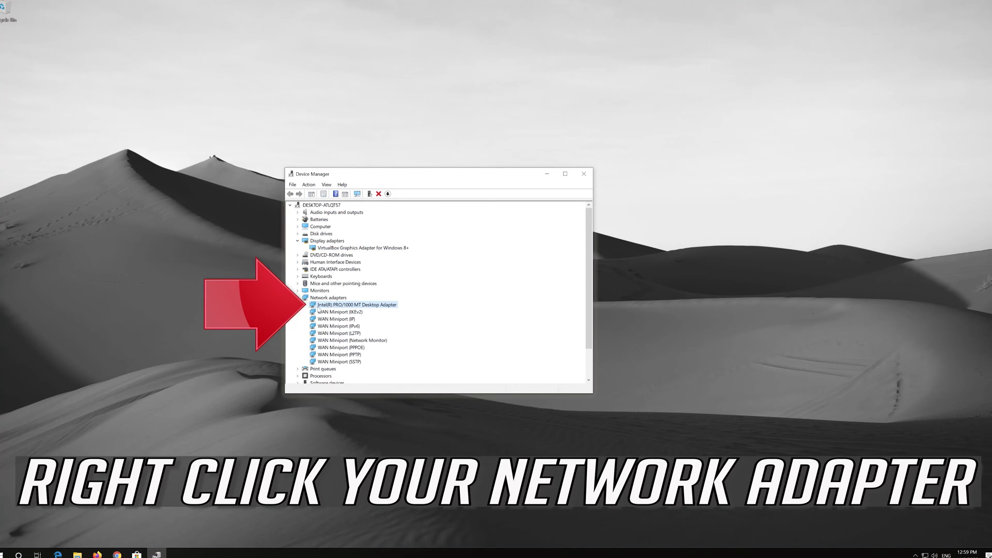
right_click(371, 306)
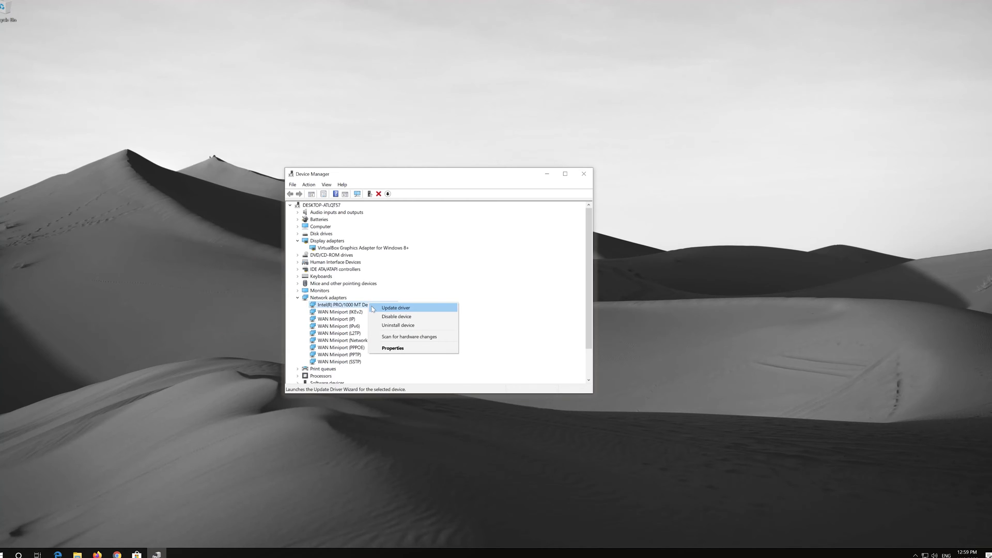
left_click(401, 350)
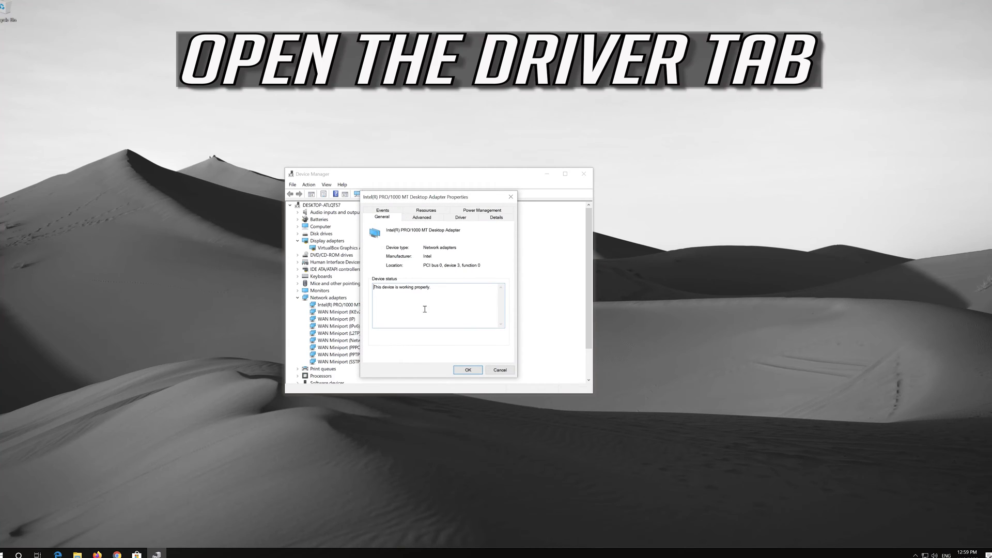
left_click(467, 219)
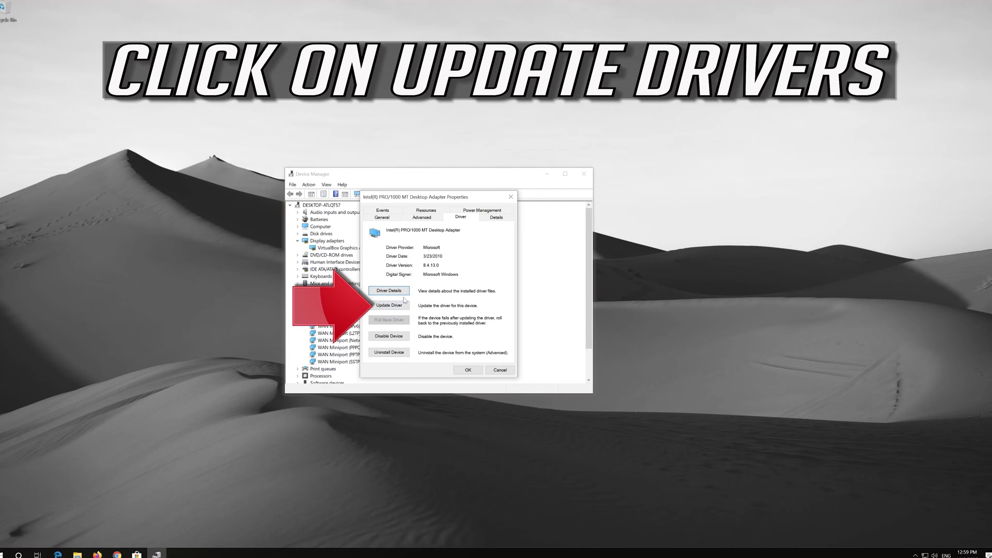
left_click(379, 308)
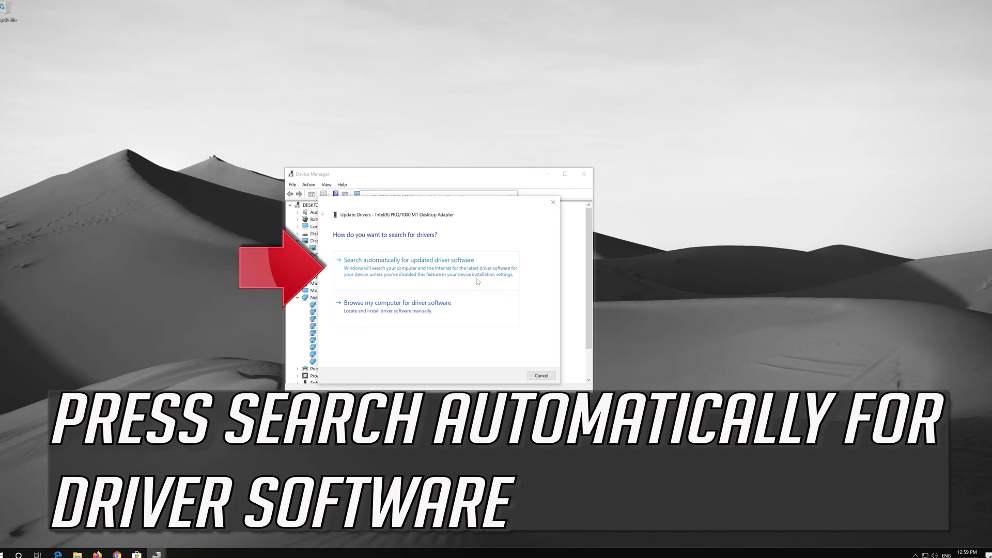
left_click(404, 281)
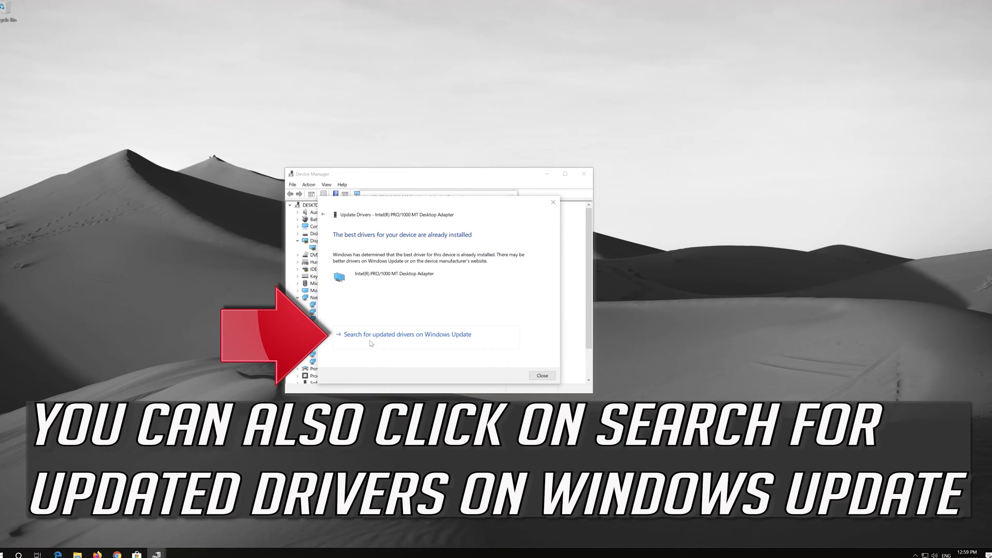
Continue the network adapter driver search in Windows Update and check for updates.
left_click(405, 344)
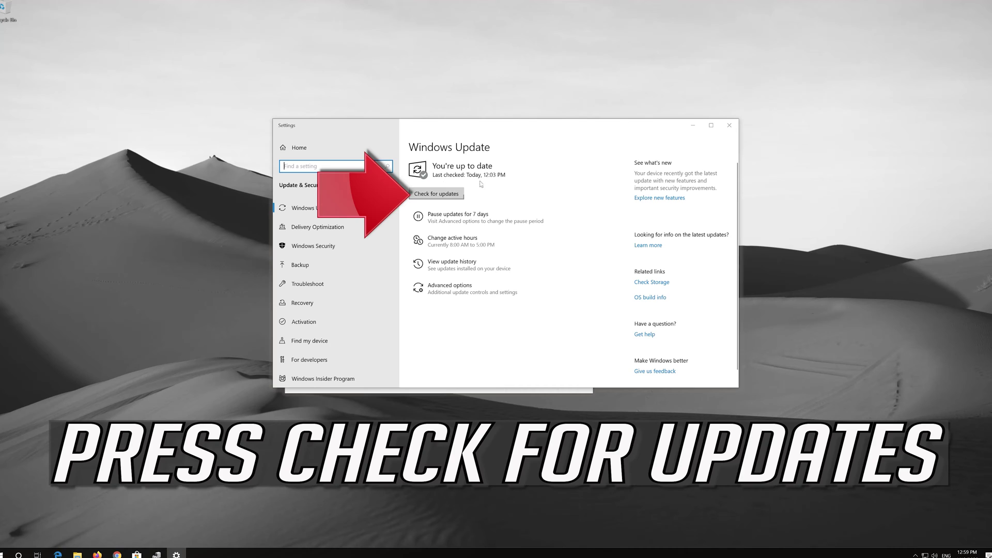
left_click(425, 196)
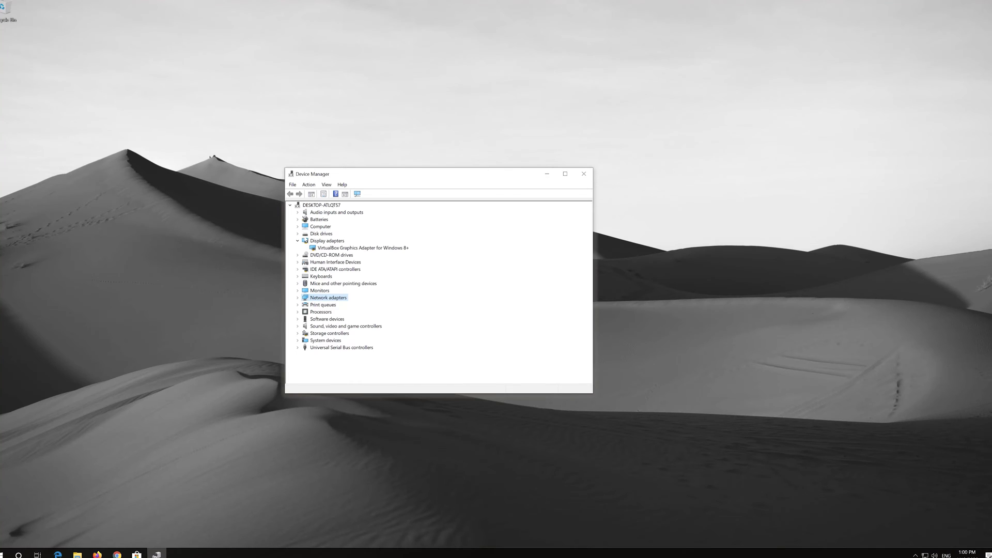
Run an automatic driver update search for the Microphone (High Definition Audio Device) under Audio inputs and outputs in Device Manager.
left_click(297, 212)
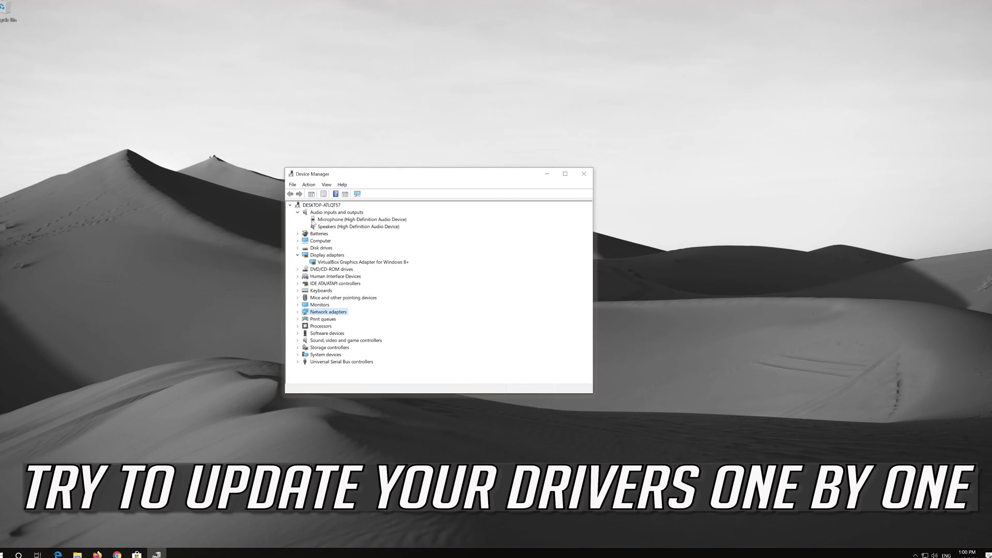
right_click(313, 220)
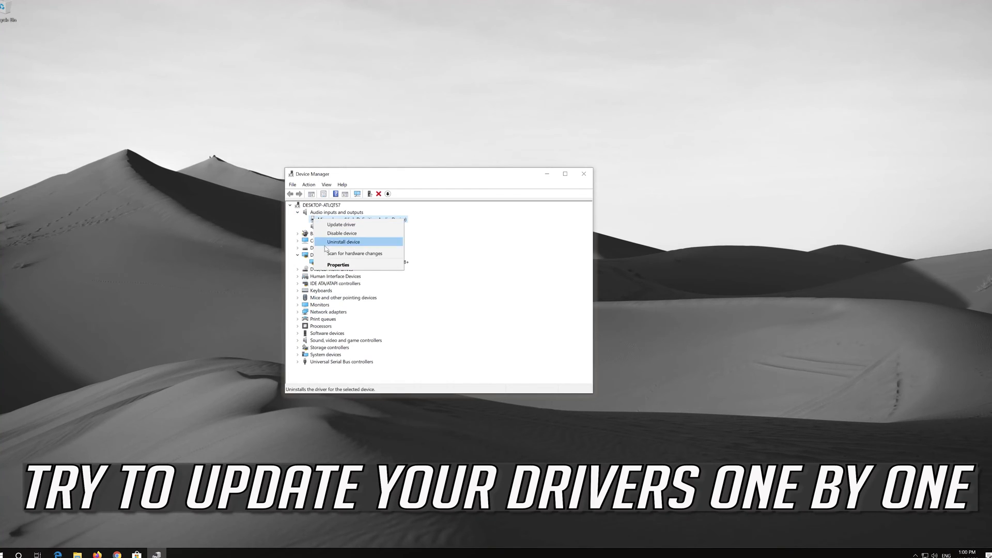
left_click(334, 265)
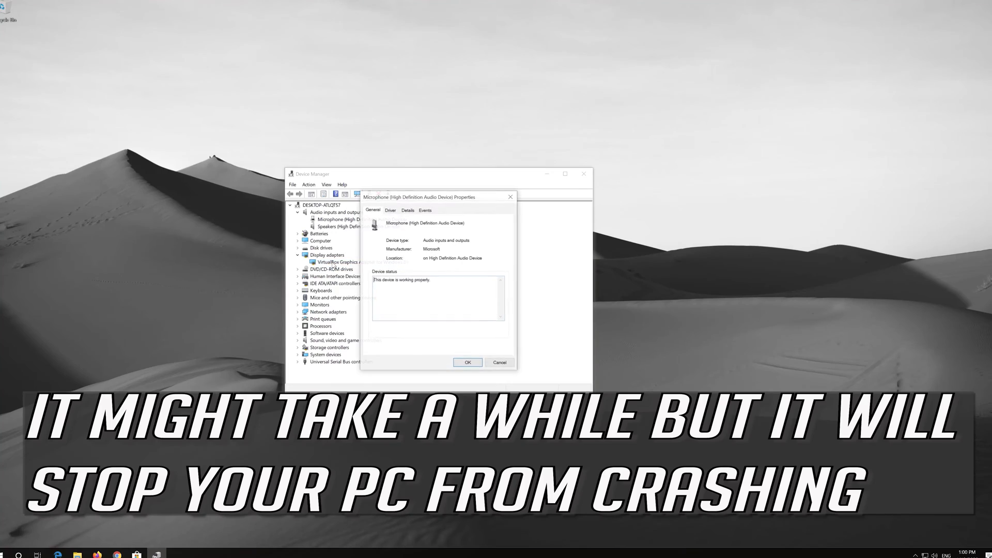
left_click(393, 213)
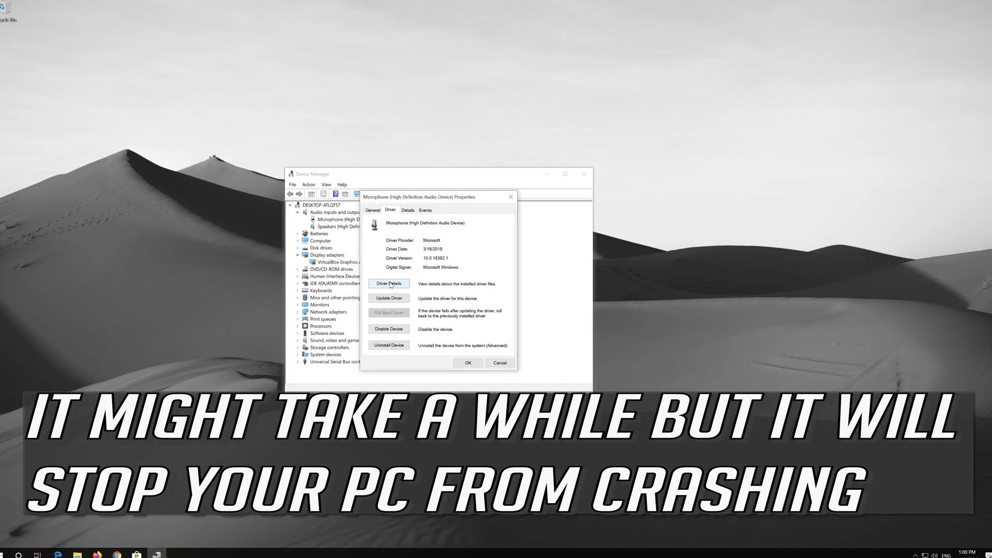
left_click(388, 299)
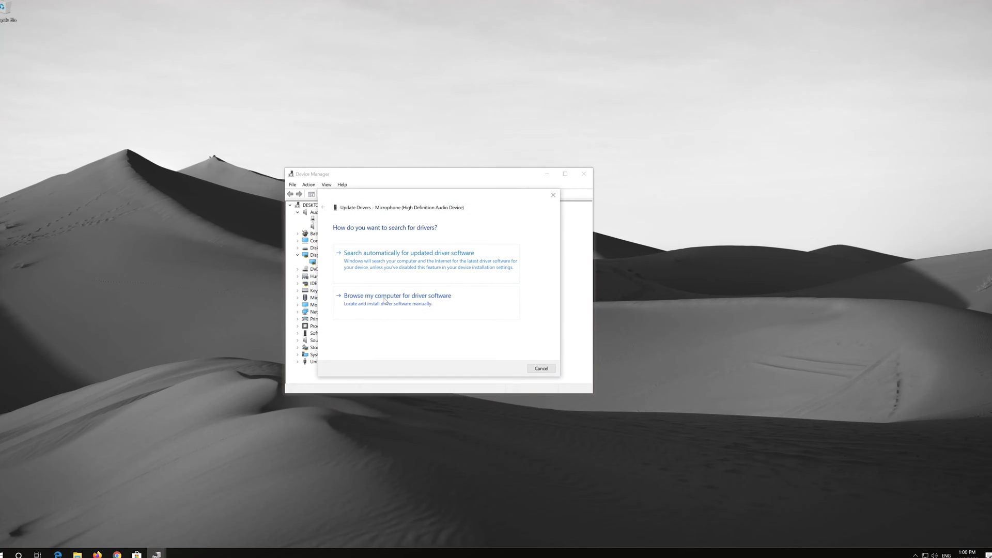
left_click(408, 271)
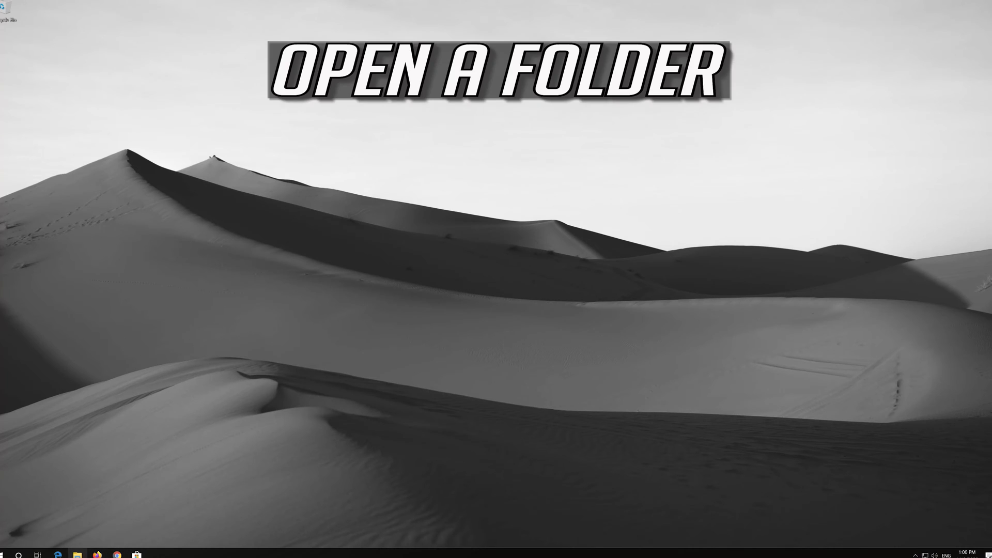
Open the properties of Local Disk (C:) from File Explorer and move the dialog up over the Explorer window.
key("super+e")
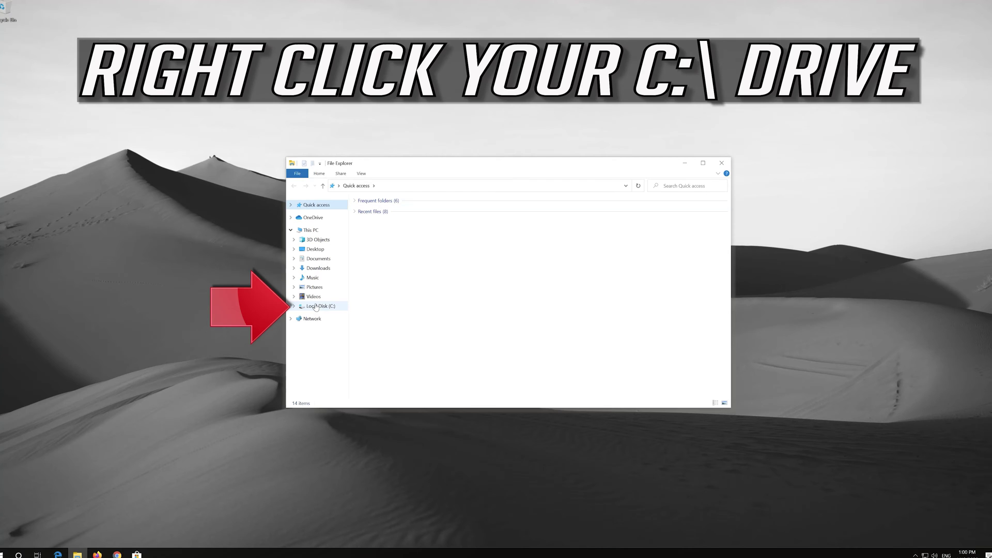
right_click(315, 307)
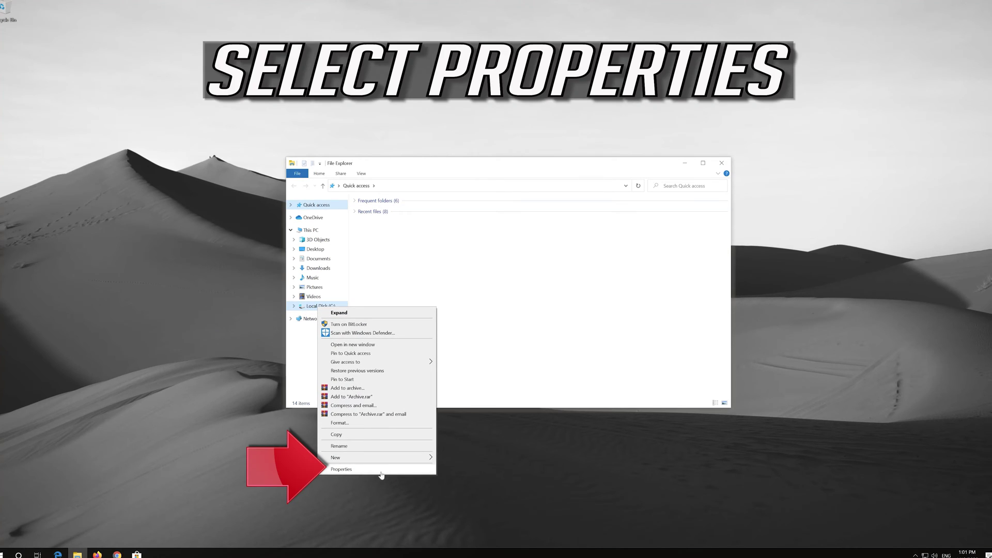
left_click(373, 470)
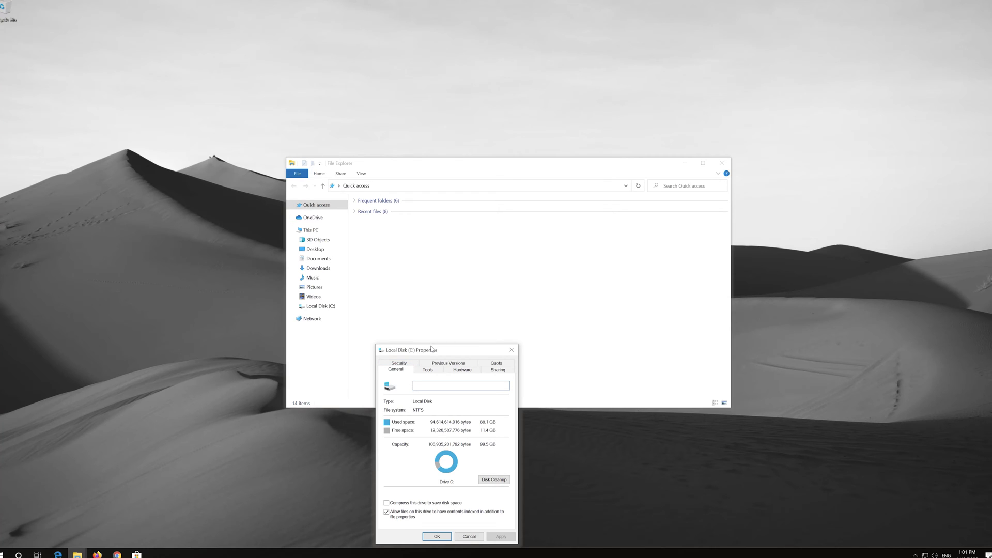
left_click_drag(432, 351, 475, 179)
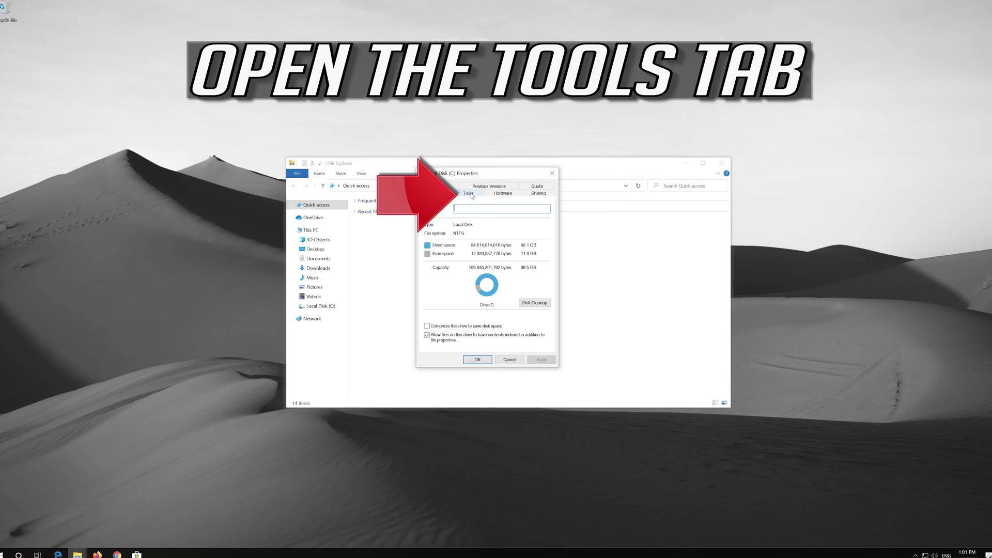
Scan the C: drive for file system errors with its error-checking tool and close the scan report.
left_click(468, 193)
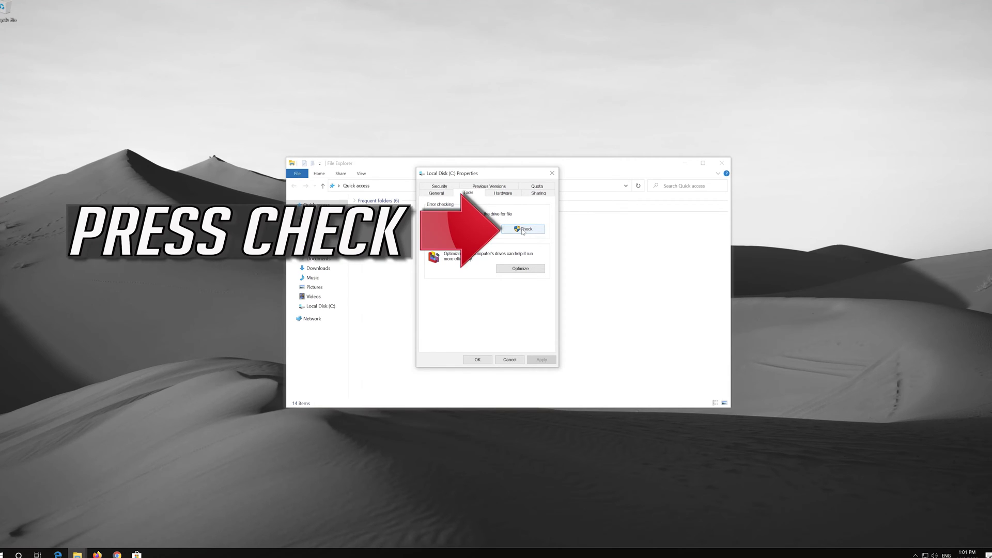
left_click(522, 230)
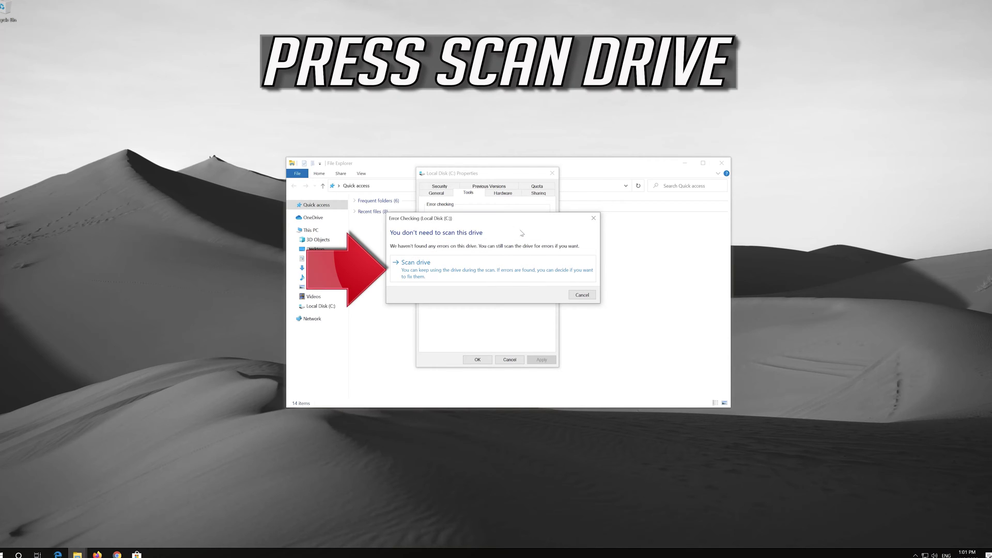
left_click(467, 275)
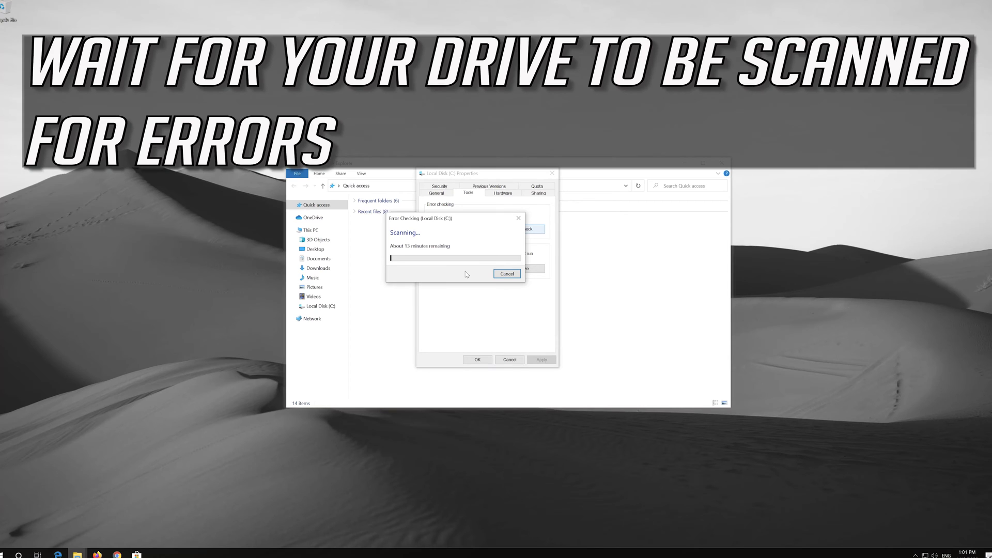
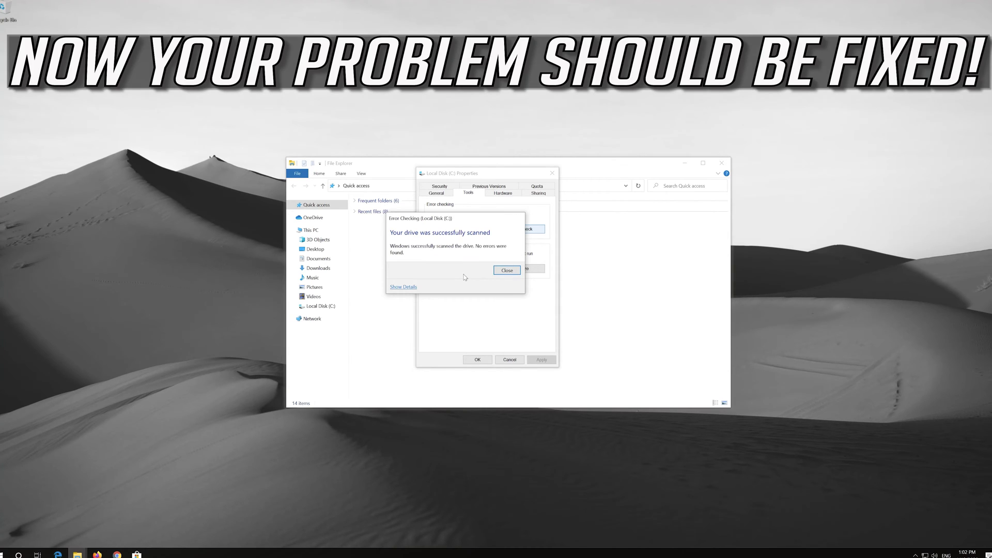
left_click(506, 271)
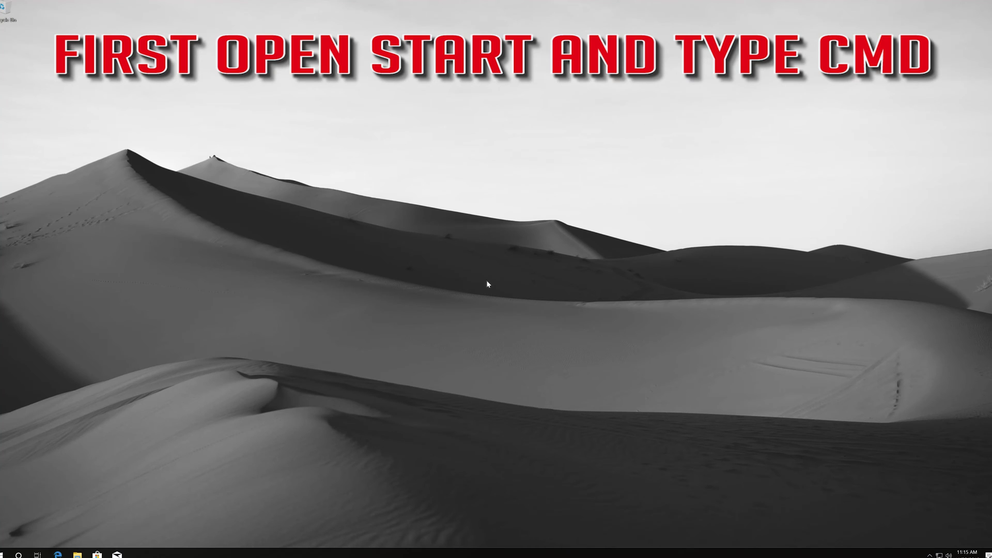
Open Command Prompt as administrator, allow it to make changes, and move its window to the middle of the desktop.
key("super")
type("cmd")
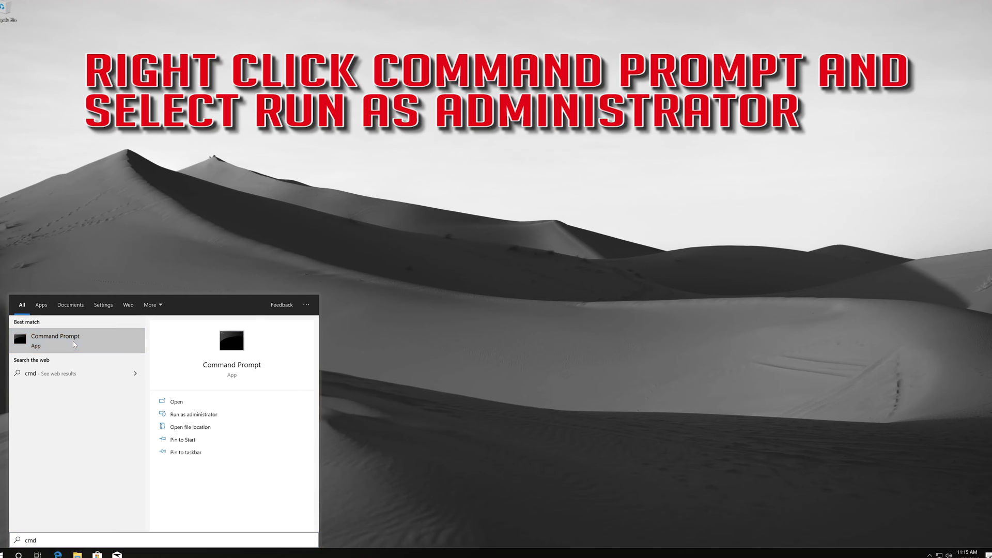
right_click(73, 341)
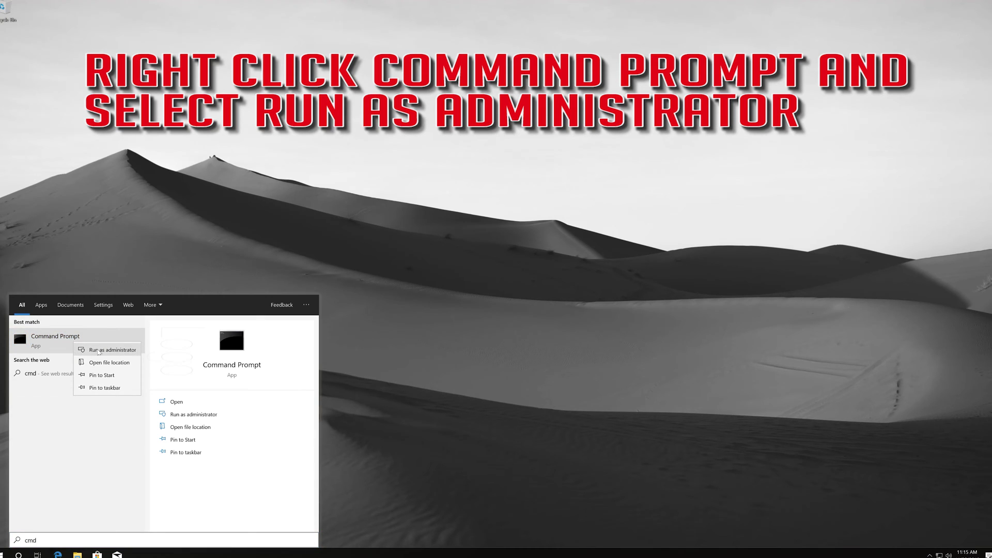
left_click(114, 349)
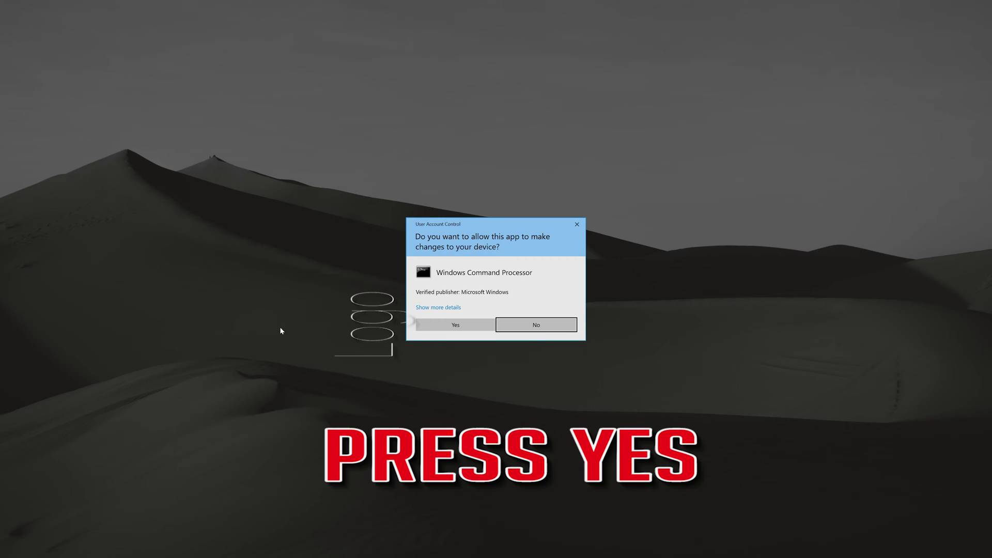
left_click(472, 327)
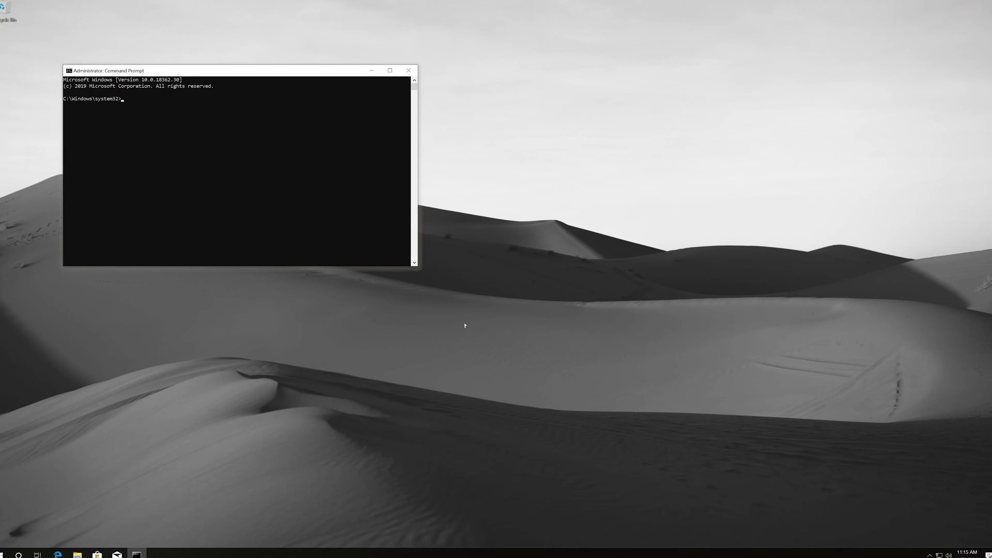
left_click_drag(328, 75, 570, 166)
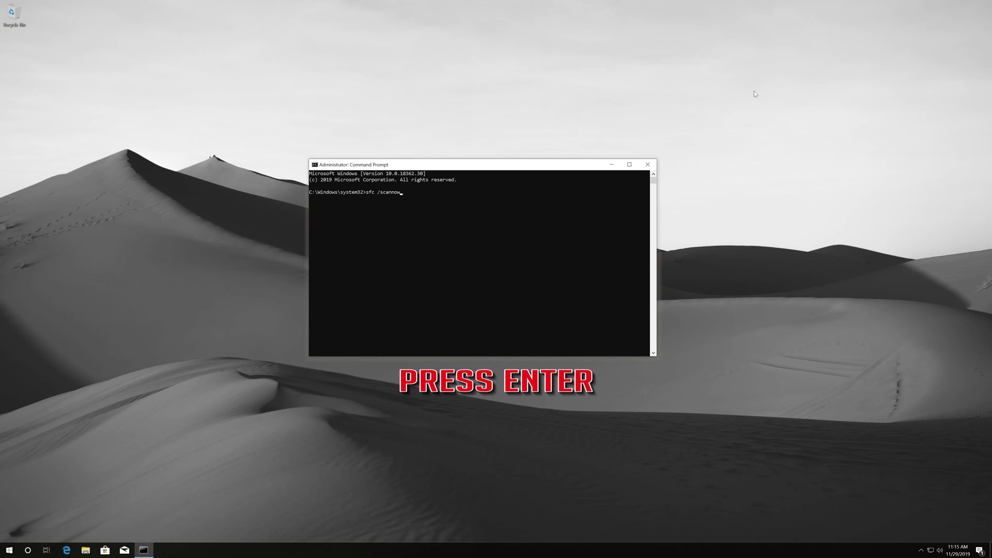
Run sfc /scannow in the elevated Command Prompt and close the session with the exit command.
key("Return")
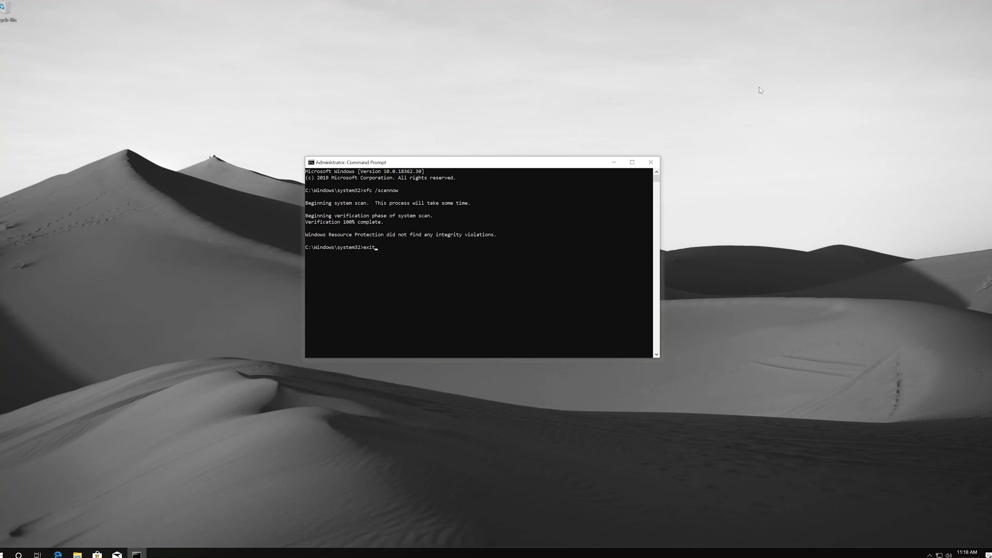
key("Return")
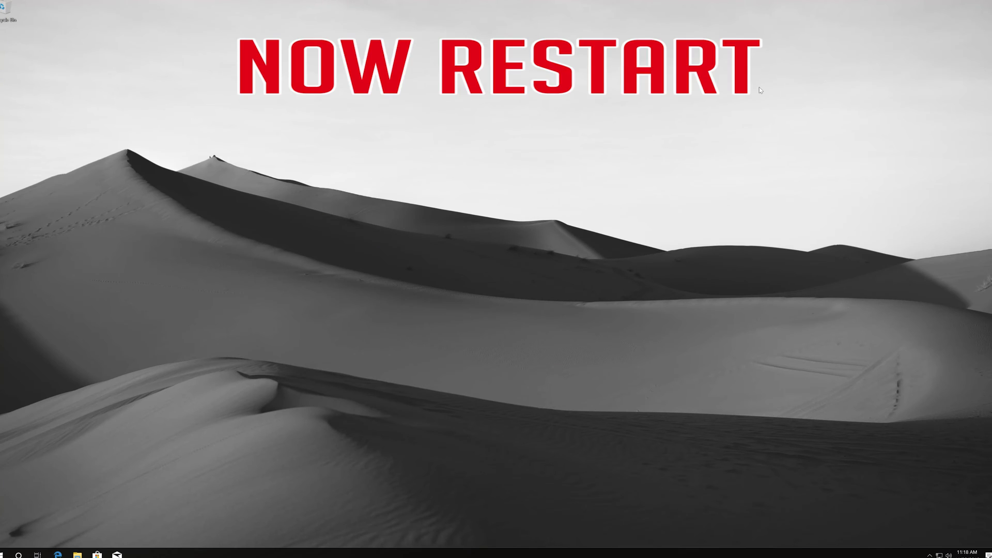
Restart the computer.
key("super")
left_click(2, 538)
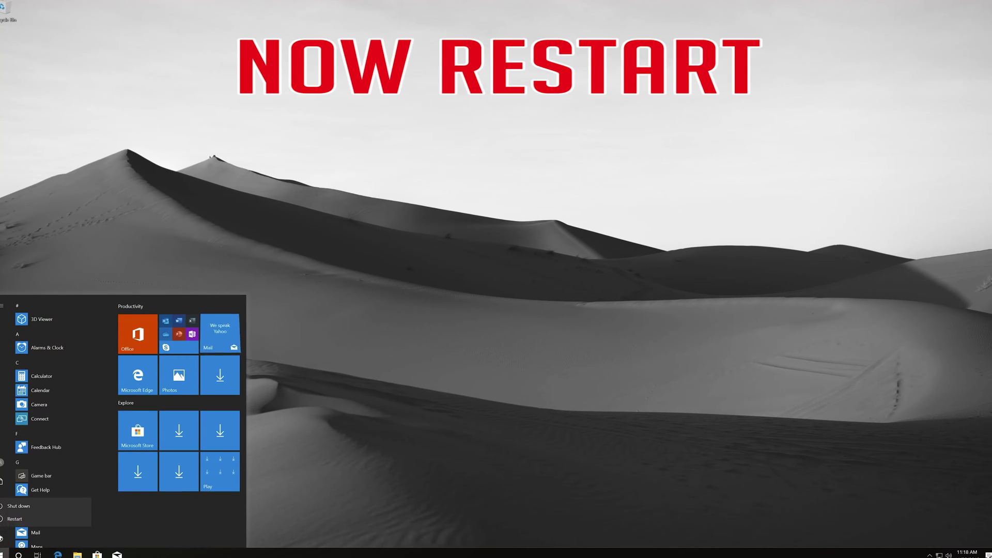
left_click(11, 519)
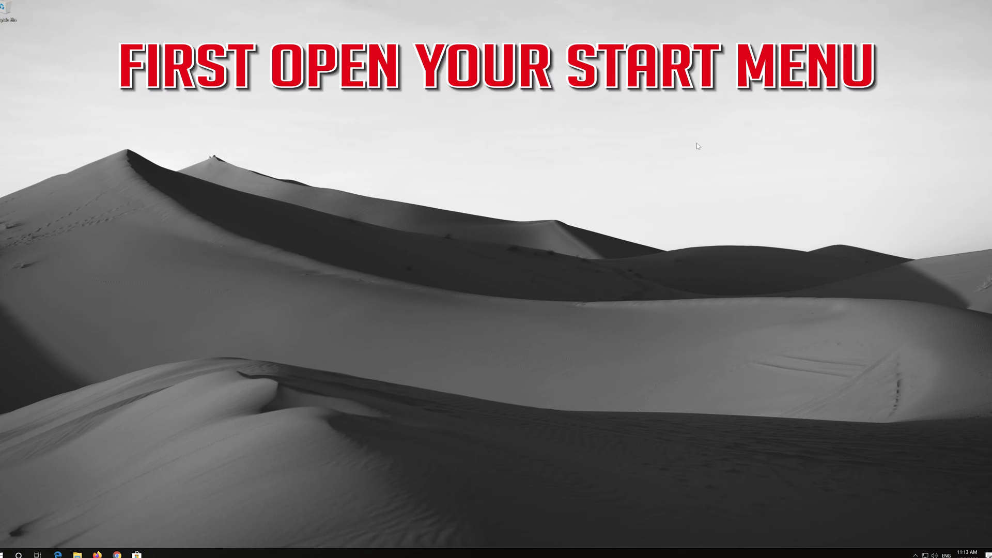
Restart the PC into Advanced startup from the Recovery section of the Update & Security settings.
key("super")
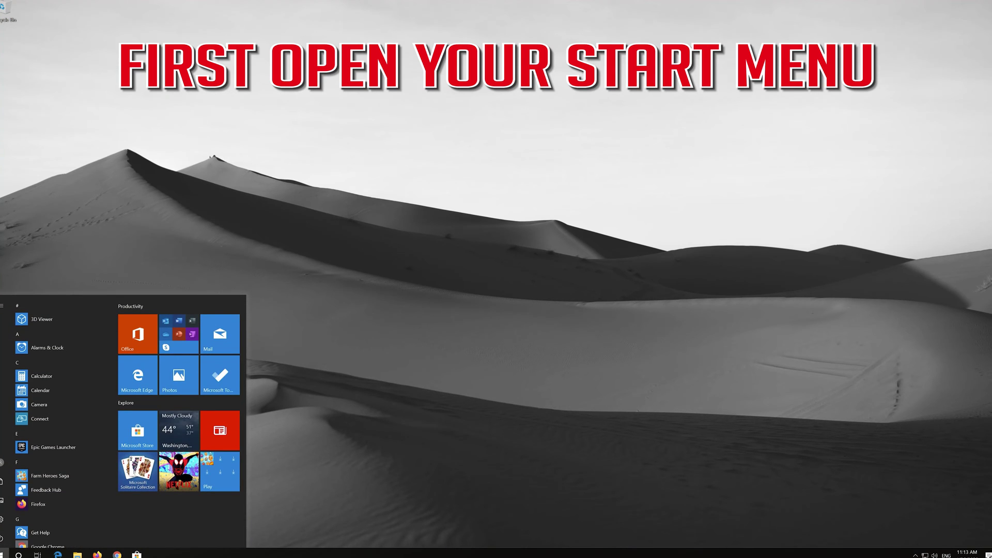
mouse_move(23, 522)
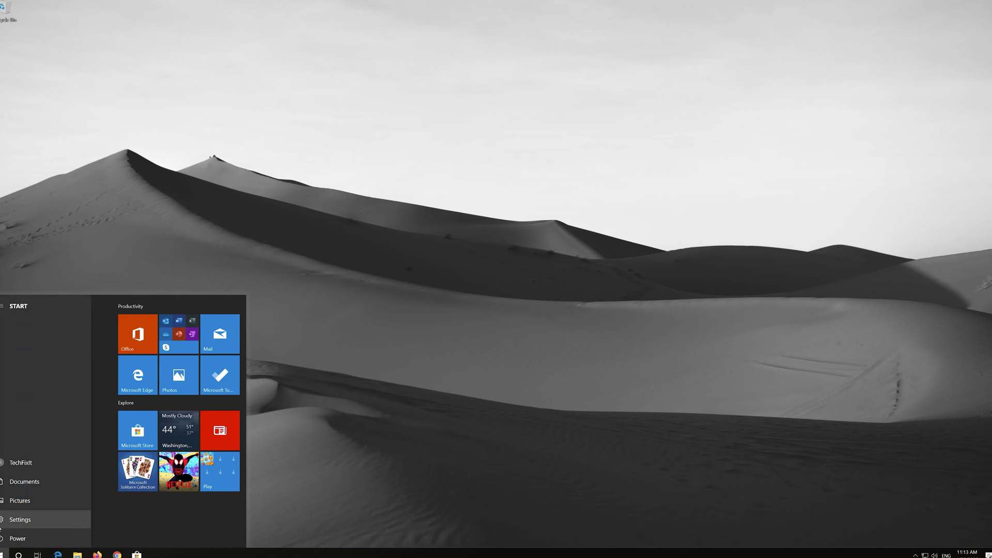
left_click(28, 522)
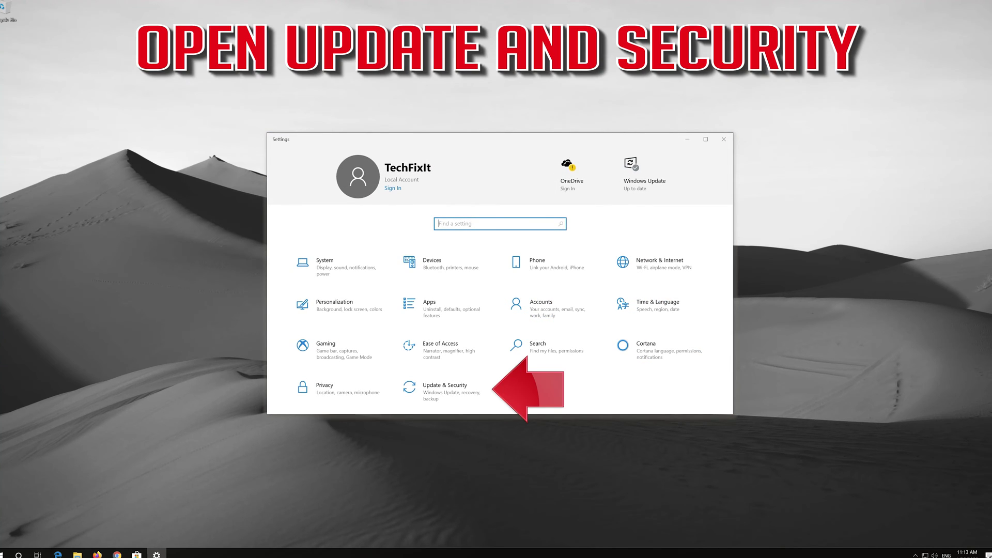
left_click(473, 389)
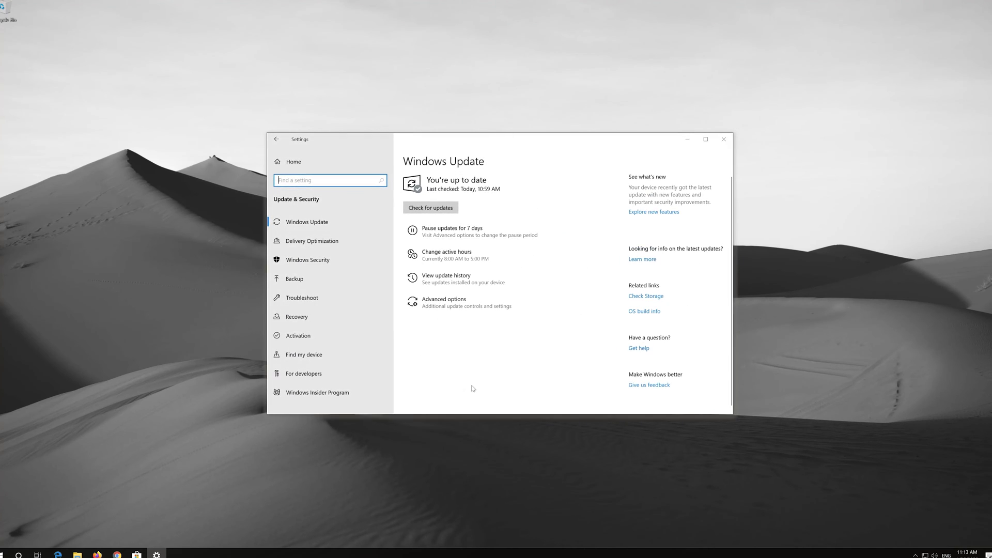
left_click(303, 317)
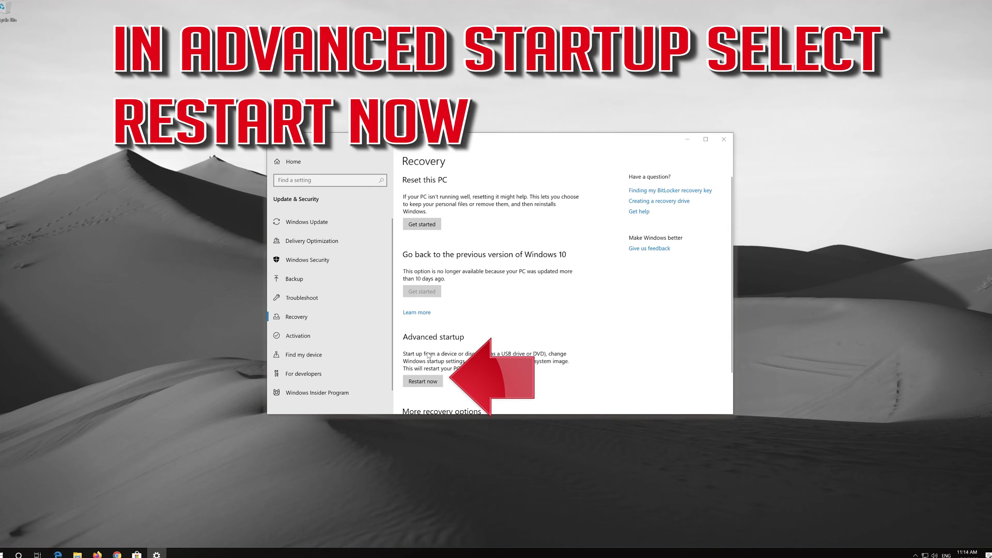
left_click(423, 382)
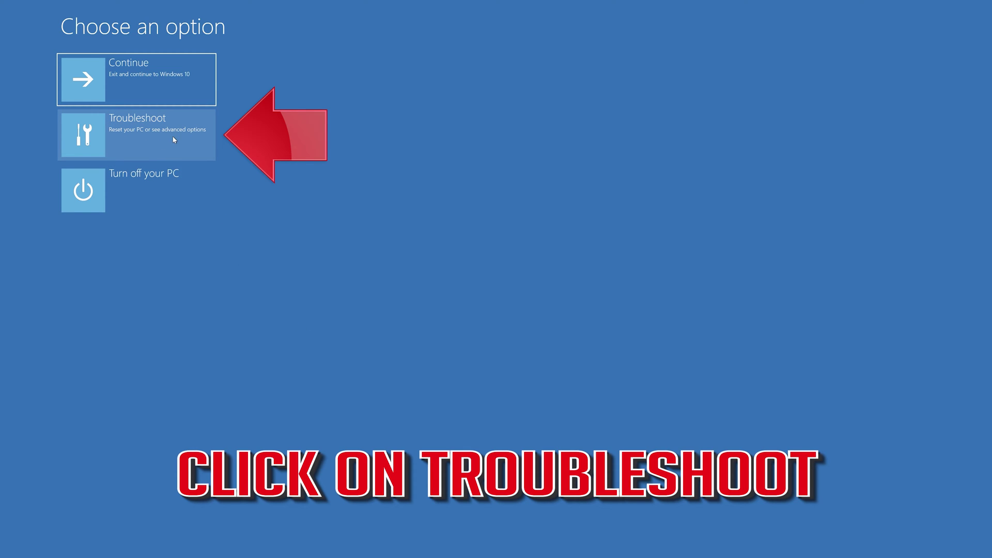
Go to Startup Settings in the advanced troubleshooting options and restart to change the Windows startup behavior.
left_click(118, 135)
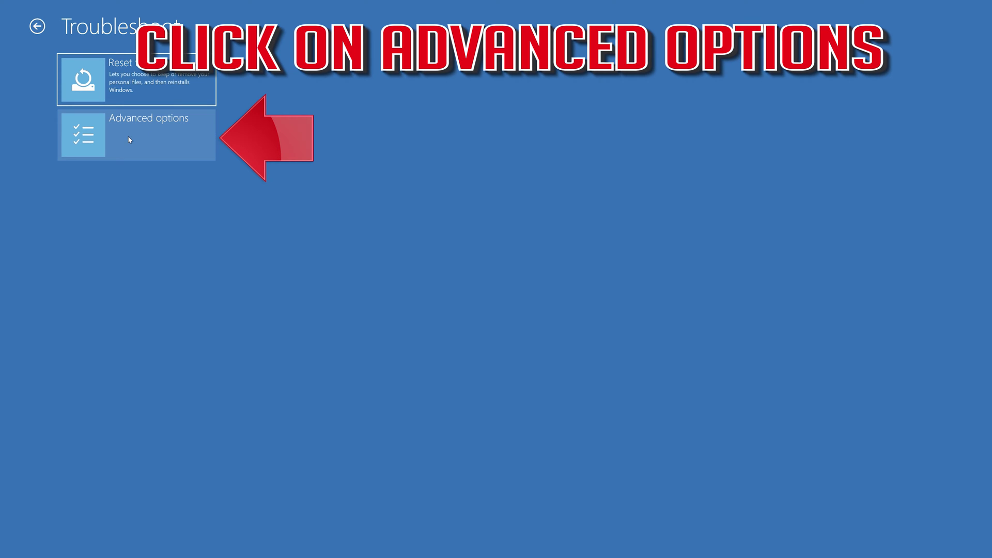
left_click(132, 139)
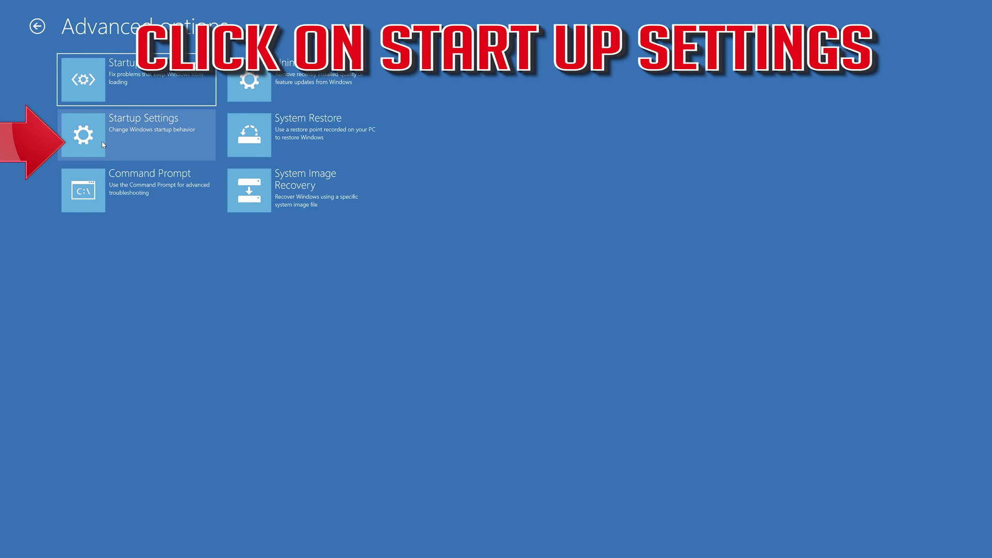
left_click(154, 134)
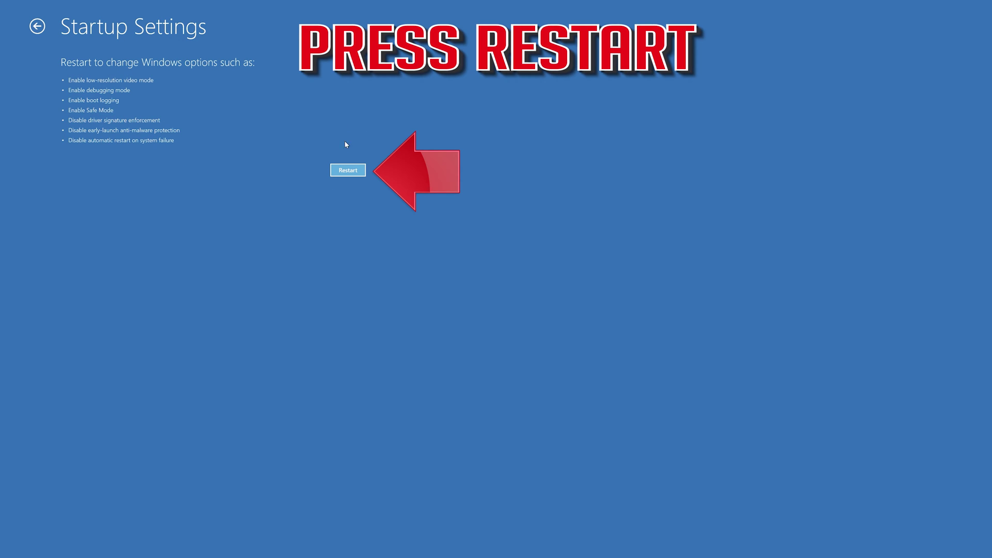
left_click(349, 170)
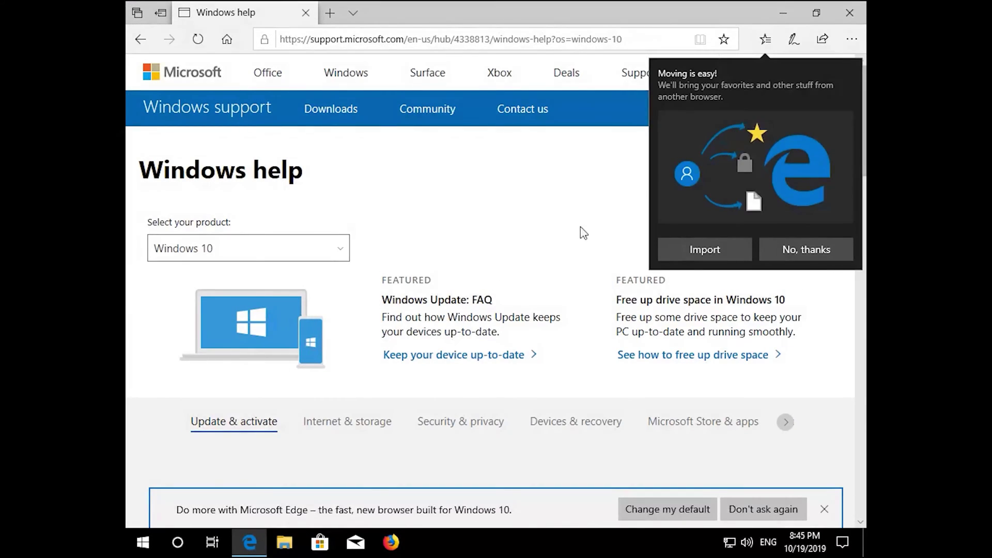
Close the Windows help browser window, open Windows Memory Diagnostic and choose to restart now and check for problems.
left_click(833, 19)
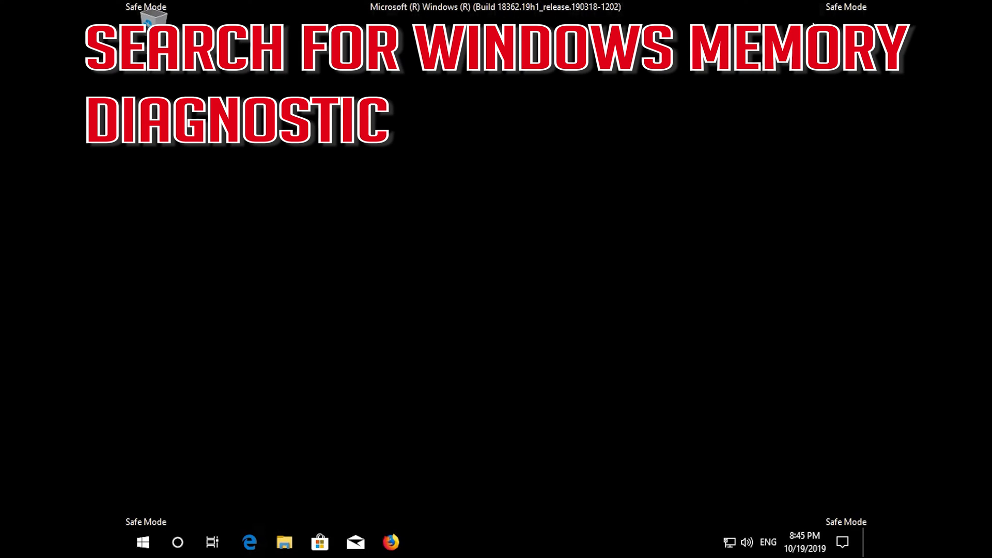
key("super")
key("Escape")
key("super")
type("memory")
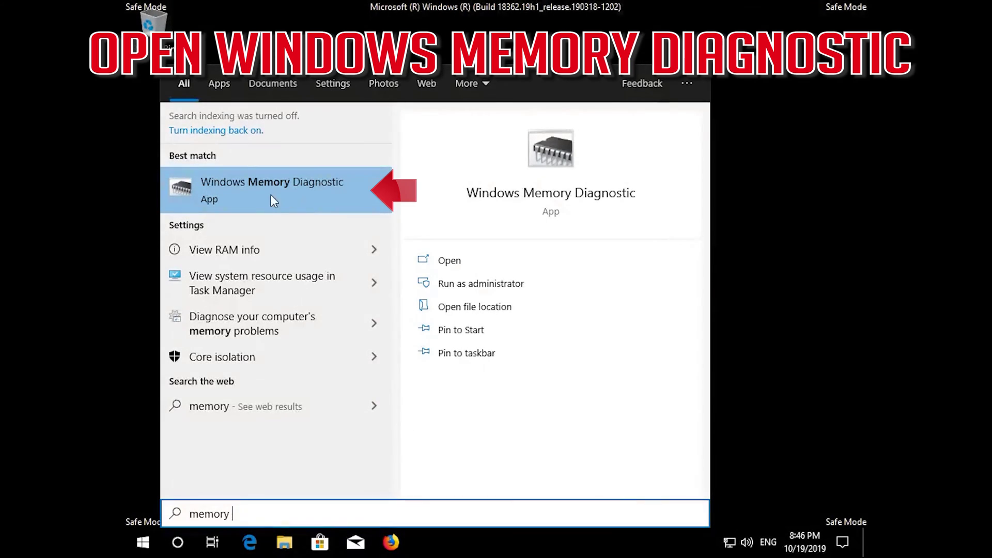
left_click(287, 194)
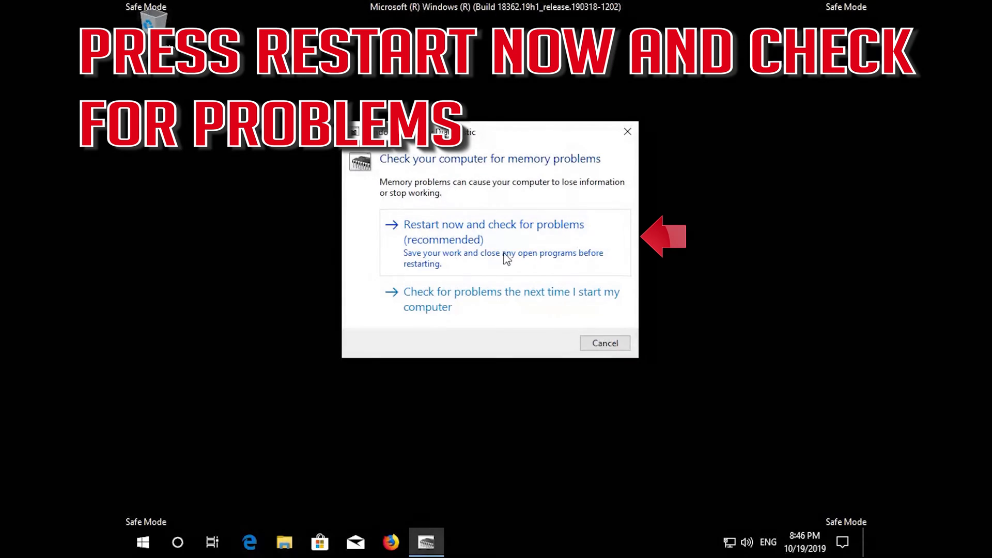
left_click(530, 259)
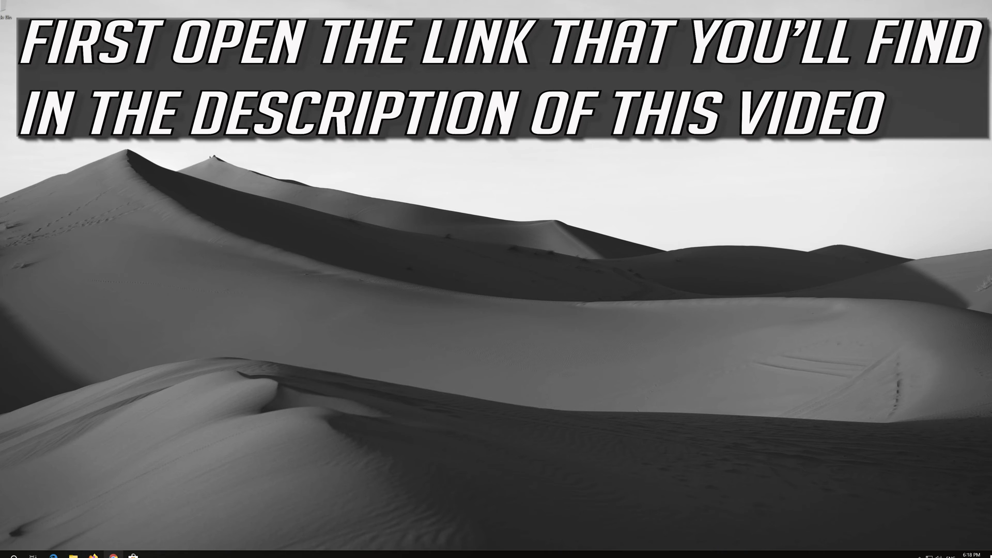
left_click(113, 555)
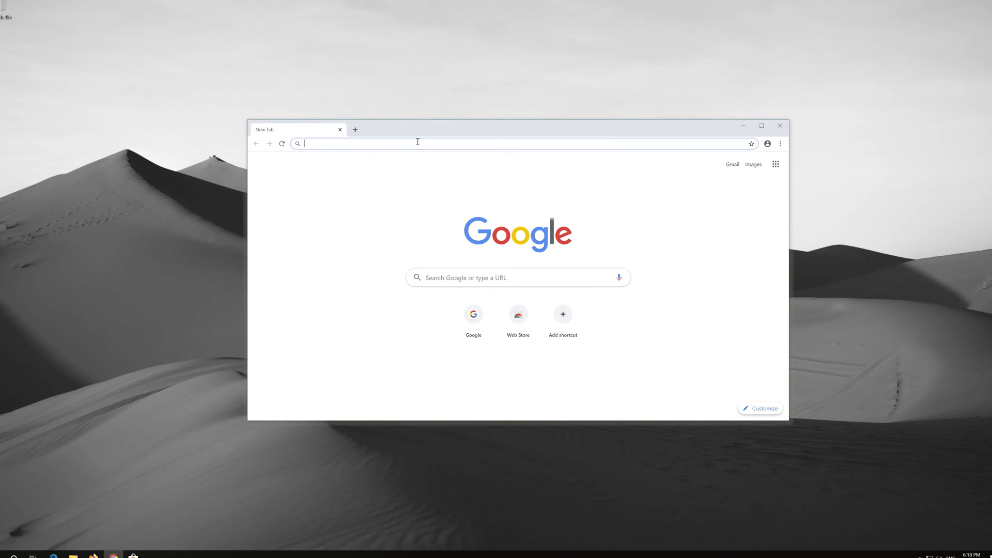
type("https://www.microsoft.com/en-us/software-download/windows10")
key("Return")
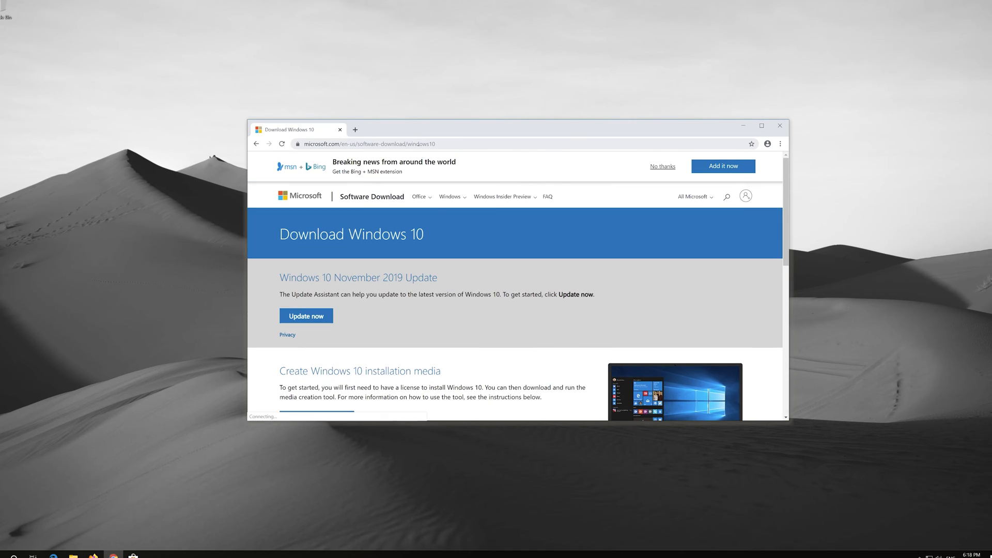
scroll(481, 305, "down", 1)
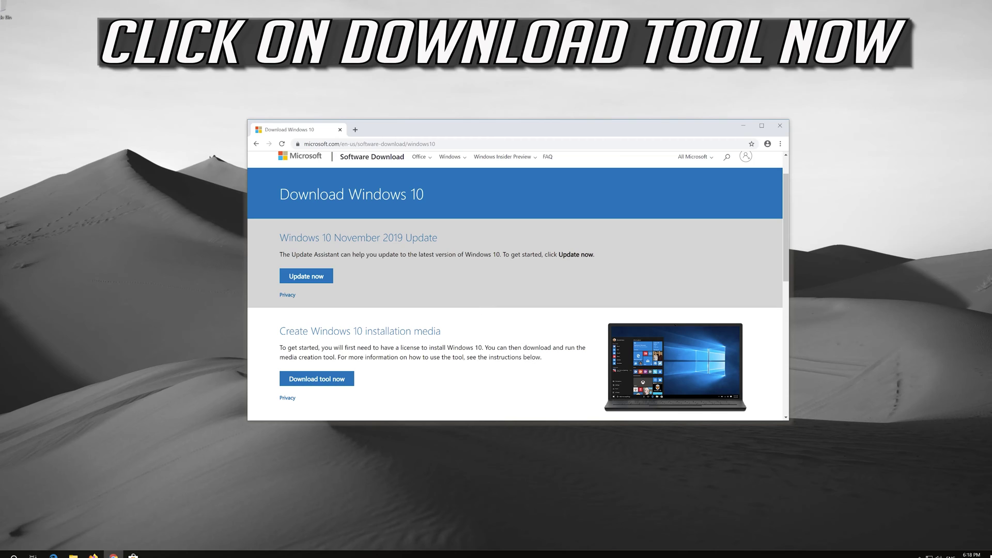
left_click(335, 380)
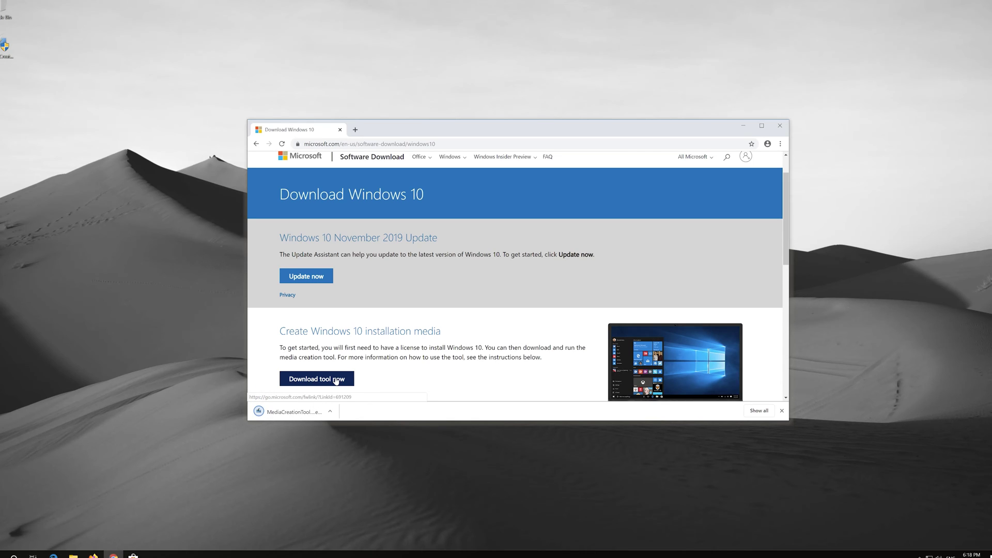
left_click(780, 130)
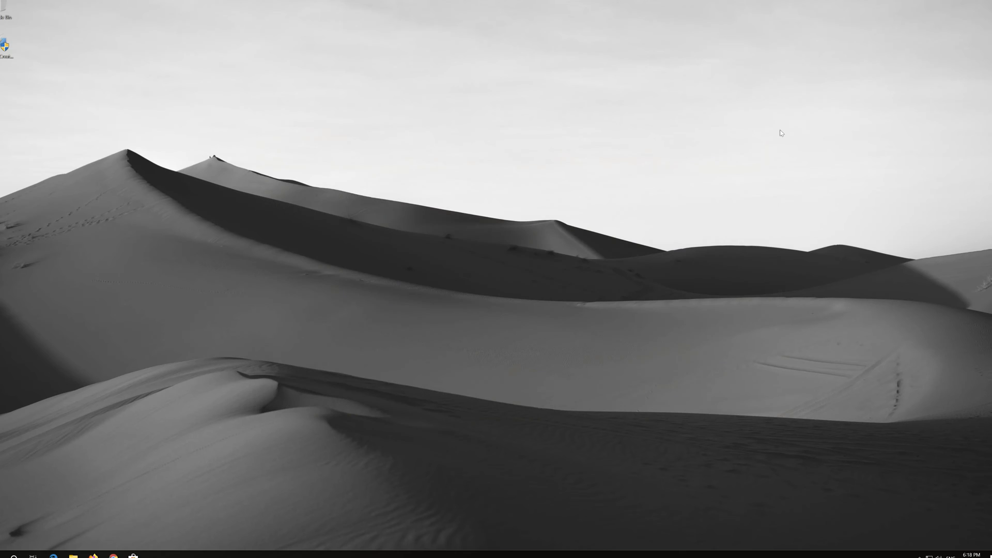
Launch the downloaded media creation tool from the desktop, allow it to make changes and accept its license terms.
double_click(4, 50)
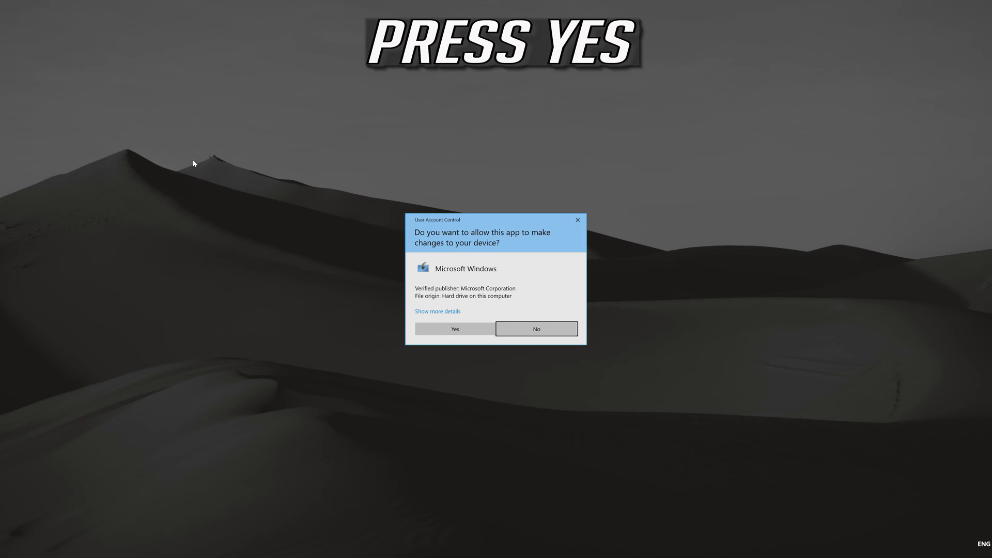
left_click(452, 332)
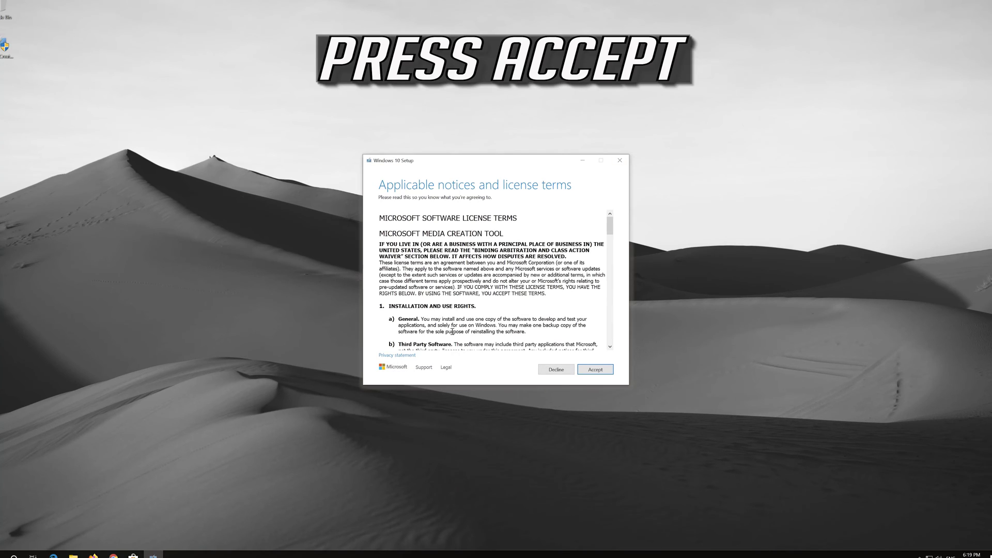
left_click(610, 369)
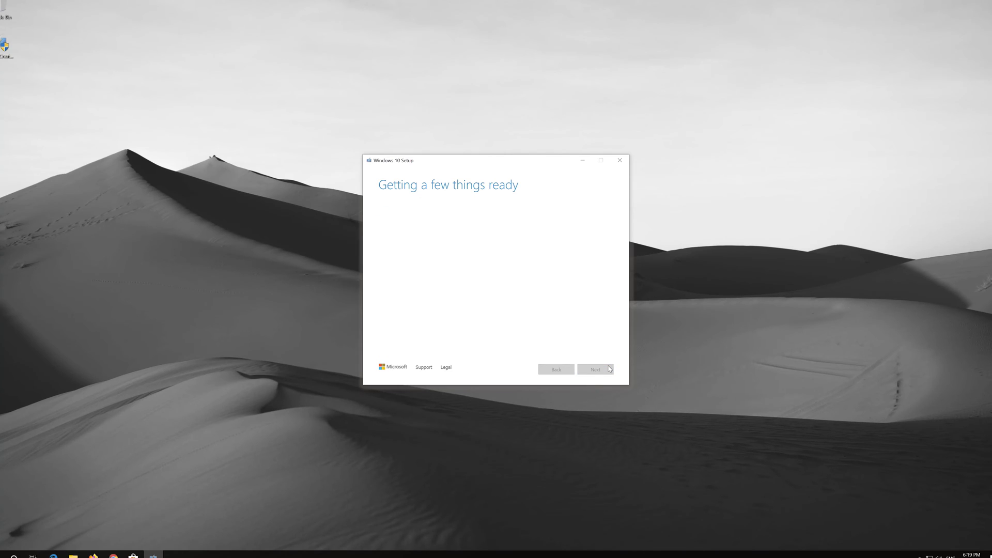
Choose Upgrade this PC now in Windows 10 Setup, accept the terms and install Windows 10 Pro keeping personal files and apps.
left_click(380, 207)
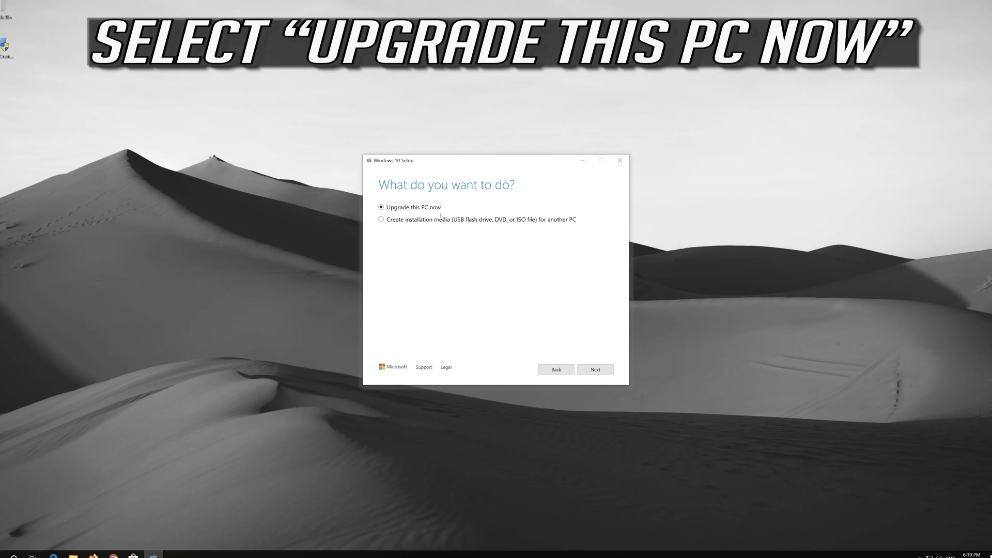
left_click(594, 373)
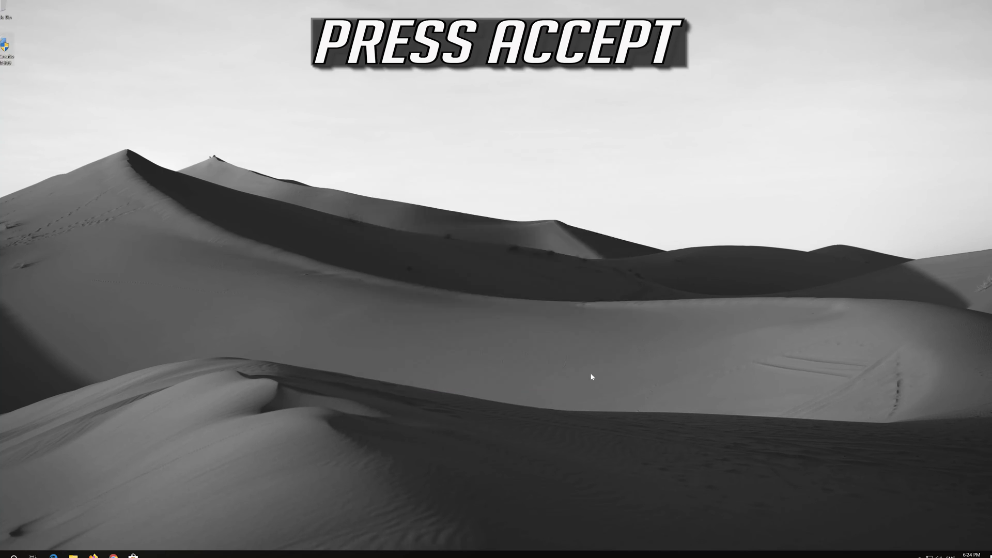
left_click(592, 370)
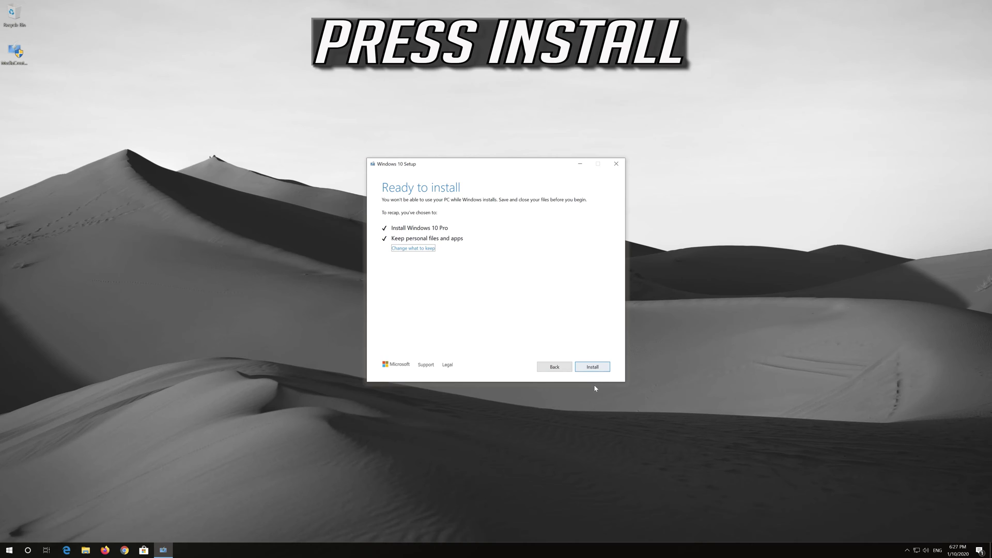
left_click(592, 367)
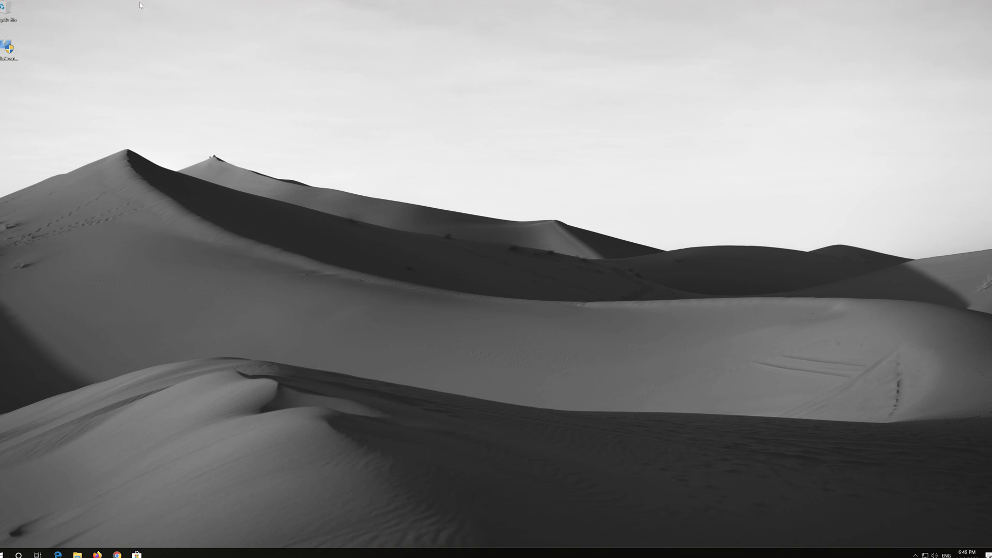
Delete the MediaCreationTool1909 file from the desktop and permanently empty the Recycle Bin.
right_click(2, 54)
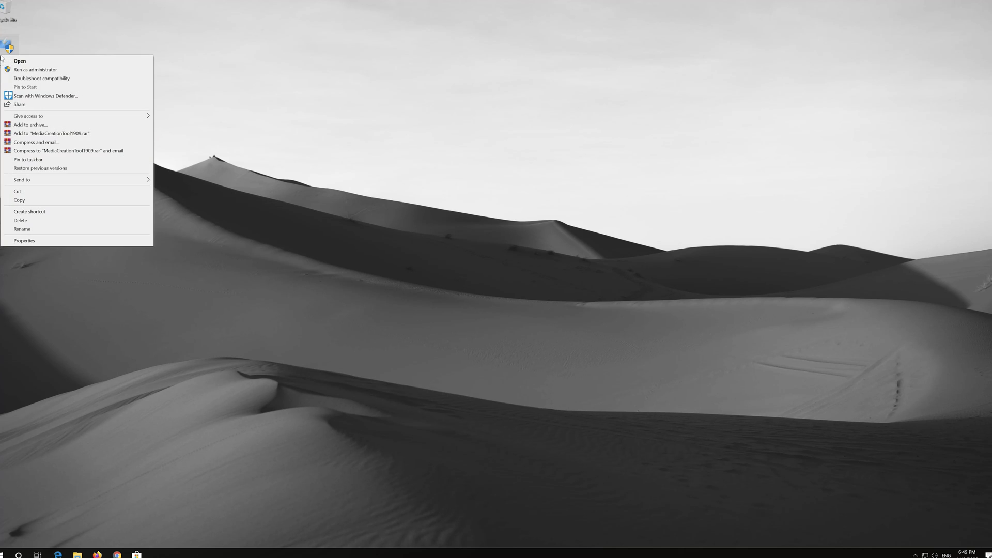
left_click(21, 221)
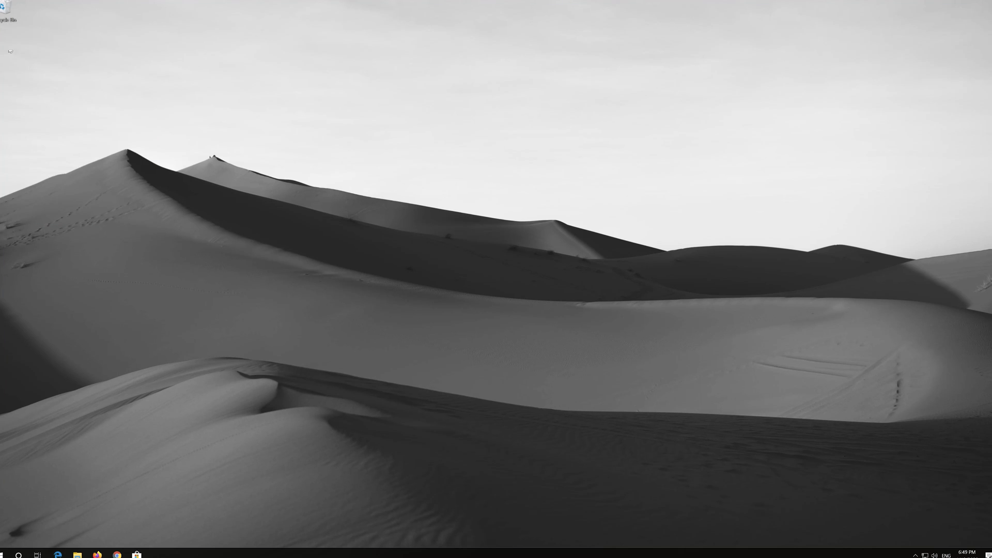
right_click(2, 5)
left_click(25, 19)
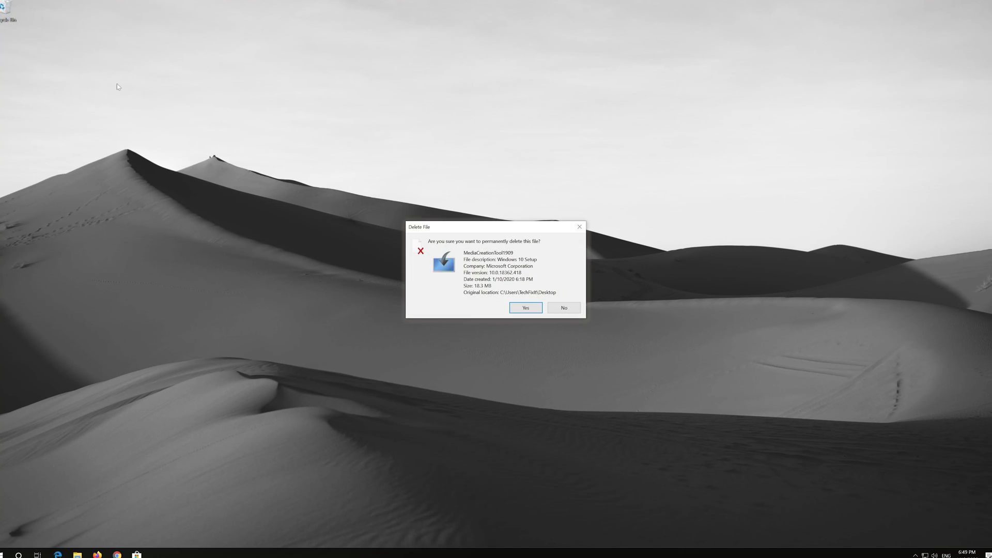
left_click(526, 307)
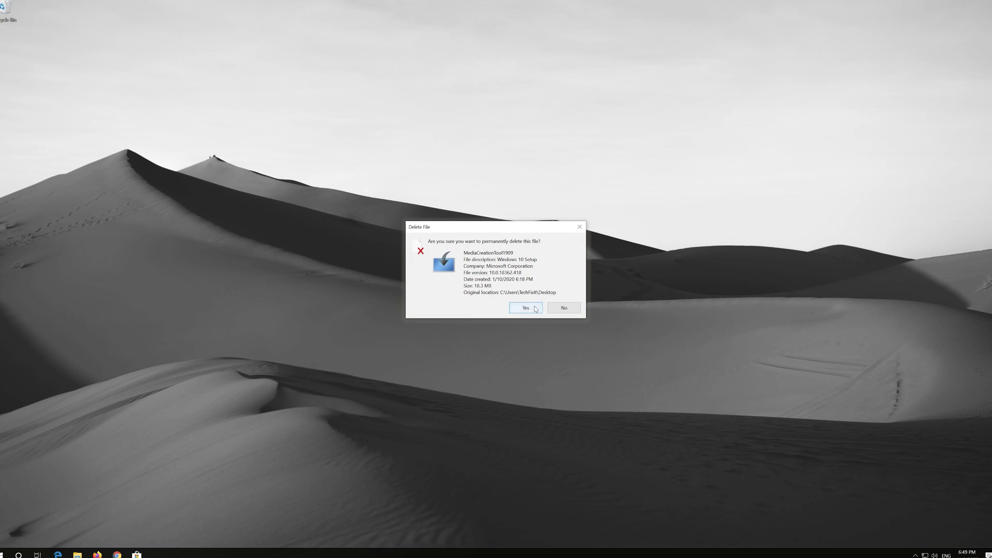